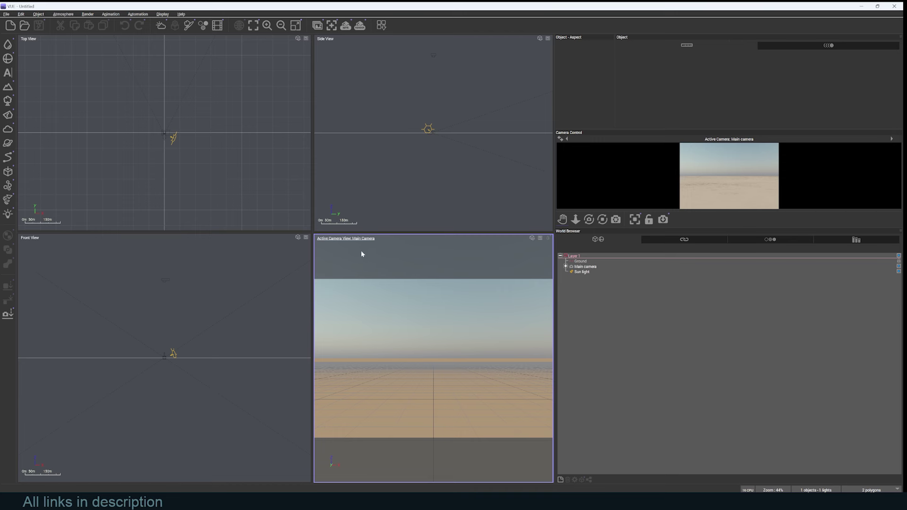
# - Change the Side View viewport to Perspective View, seen from above the ground grid
pyautogui.click(540, 37)
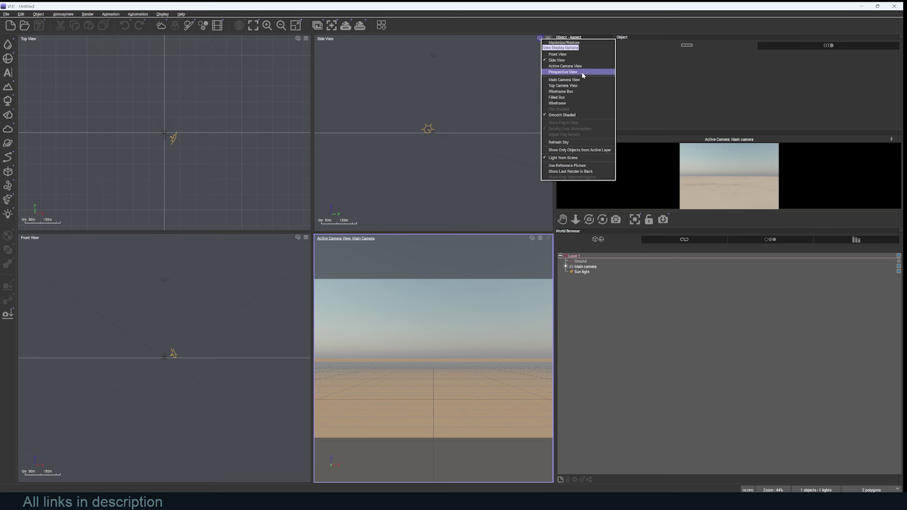
pyautogui.click(583, 72)
pyautogui.moveTo(469, 115); pyautogui.dragTo(449, 184, button='right')
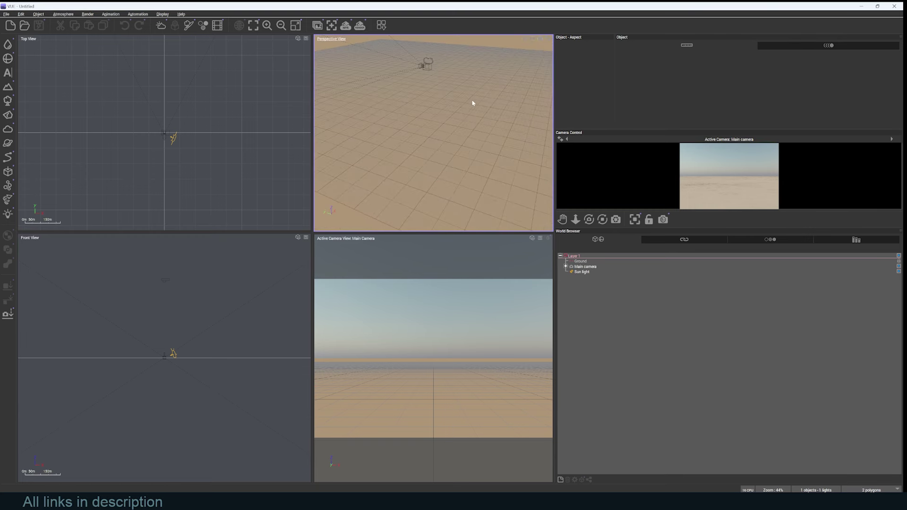
pyautogui.moveTo(465, 94); pyautogui.dragTo(424, 133, button='right')
pyautogui.click(450, 115)
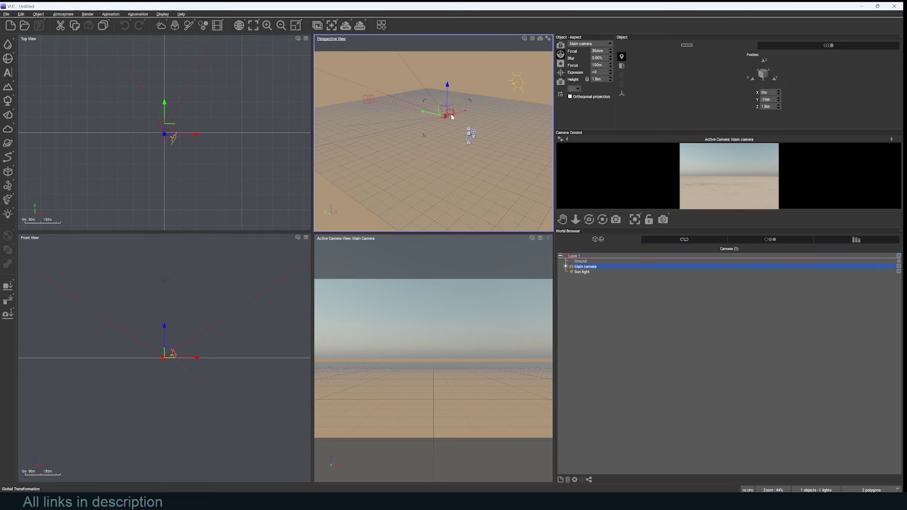
pyautogui.scroll(3, 472, 146)
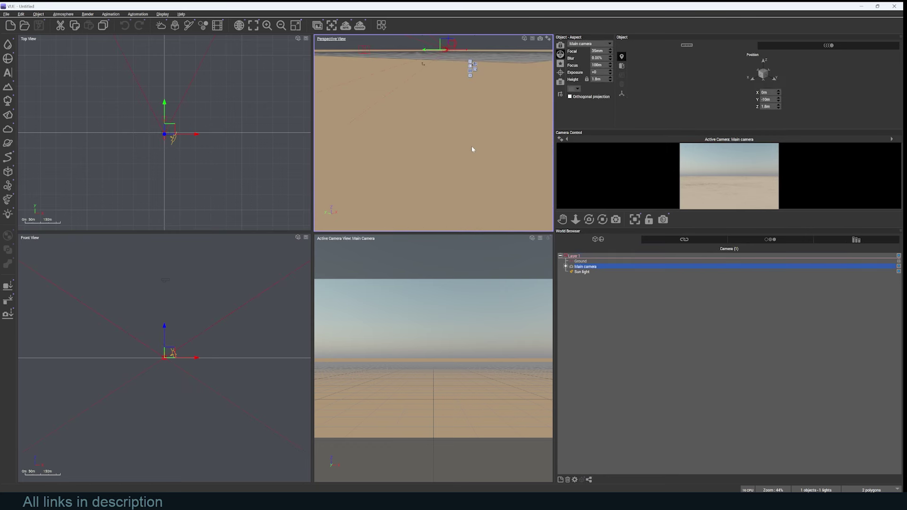
pyautogui.scroll(-3, 480, 194)
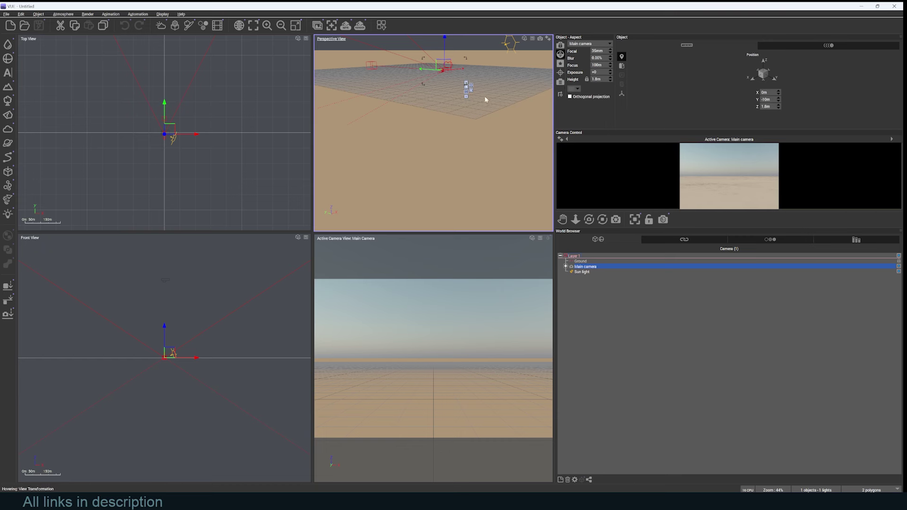
pyautogui.moveTo(486, 100); pyautogui.dragTo(385, 126, button='middle')
pyautogui.moveTo(357, 103)
pyautogui.mouseDown()
pyautogui.moveTo(386, 127)
pyautogui.moveTo(365, 101)
pyautogui.mouseUp()
pyautogui.click(384, 125)
pyautogui.hotkey('ctrl', 'z')
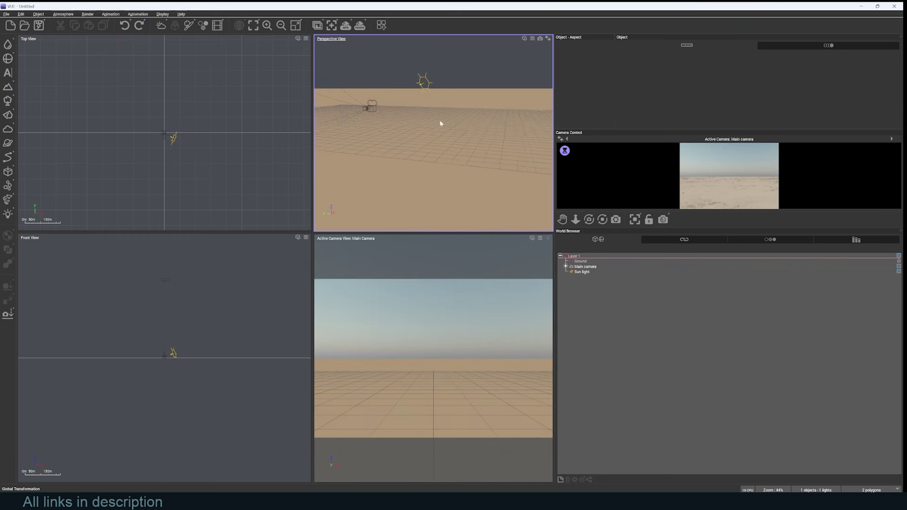
pyautogui.moveTo(415, 130)
pyautogui.mouseDown(button='right')
pyautogui.moveTo(459, 134)
pyautogui.moveTo(451, 158)
pyautogui.moveTo(458, 172)
pyautogui.moveTo(368, 200)
pyautogui.mouseUp(button='right')
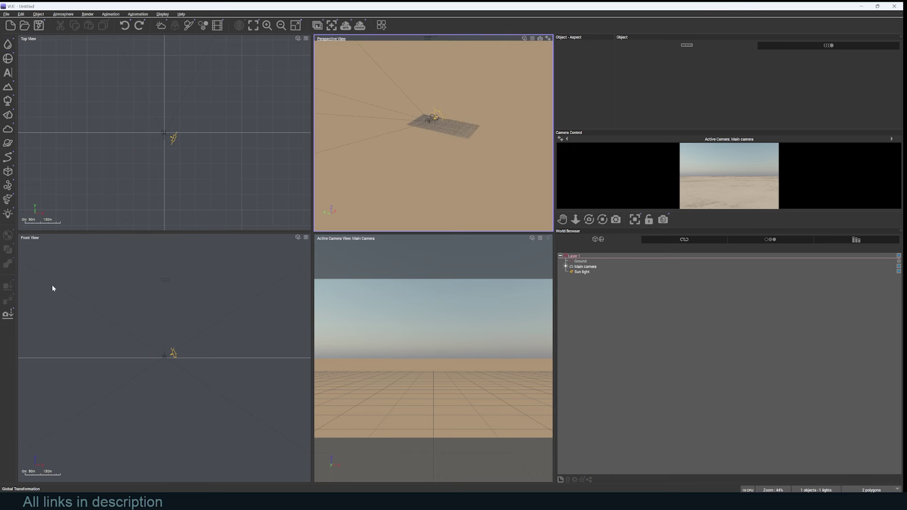
# - Examine the ground plane and the sun light by selecting each of them among the scene objects
pyautogui.click(425, 265)
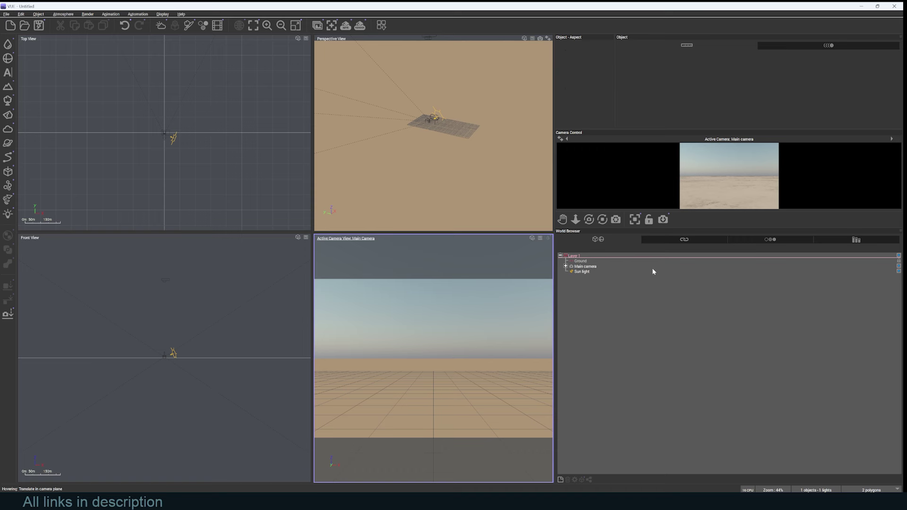
pyautogui.click(588, 266)
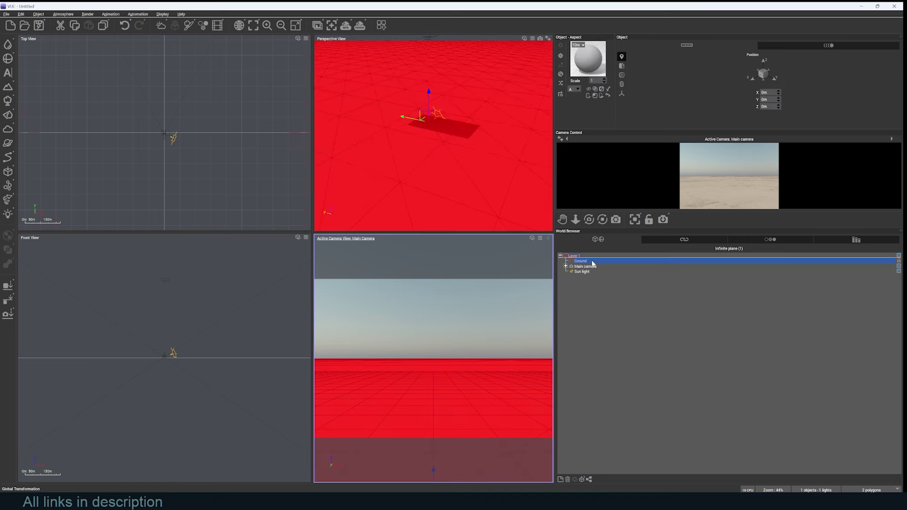
pyautogui.click(590, 272)
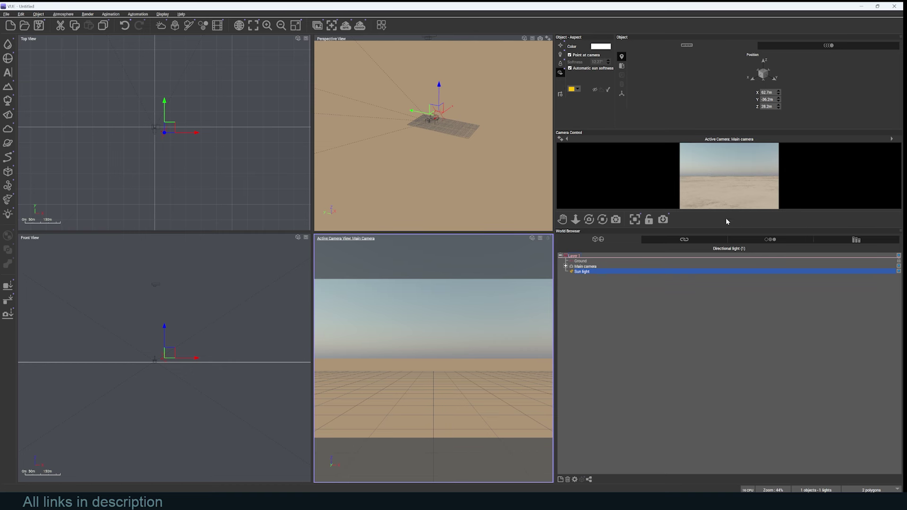
# - Render the default scene through the main camera, view the image and close the render display
pyautogui.click(362, 29)
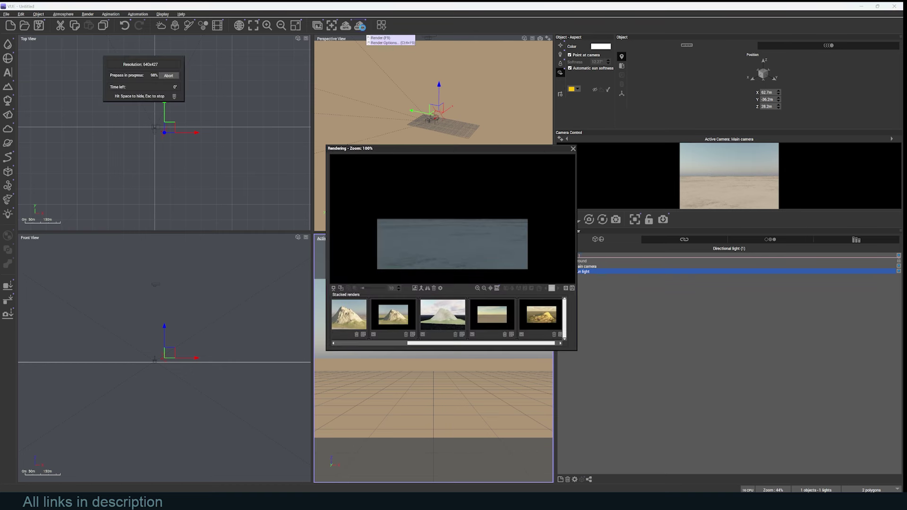
pyautogui.click(517, 259)
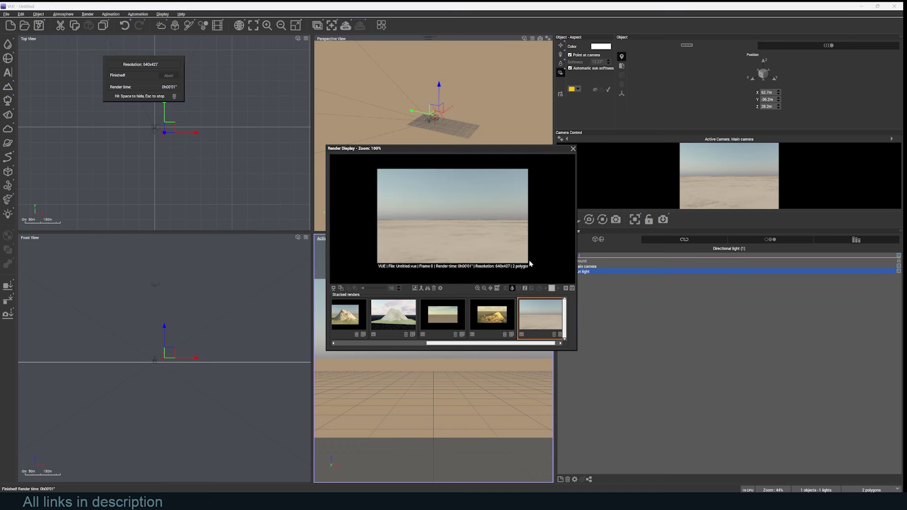
pyautogui.press('space')
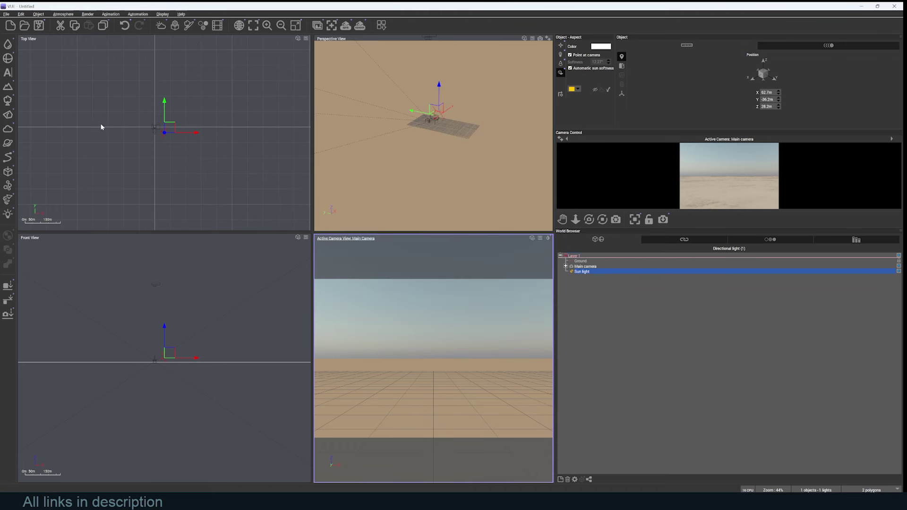
# - Add a terrain and reposition the main camera to about Y -666 m and Z 122 m, aimed at the terrain
pyautogui.click(12, 87)
pyautogui.click(390, 223)
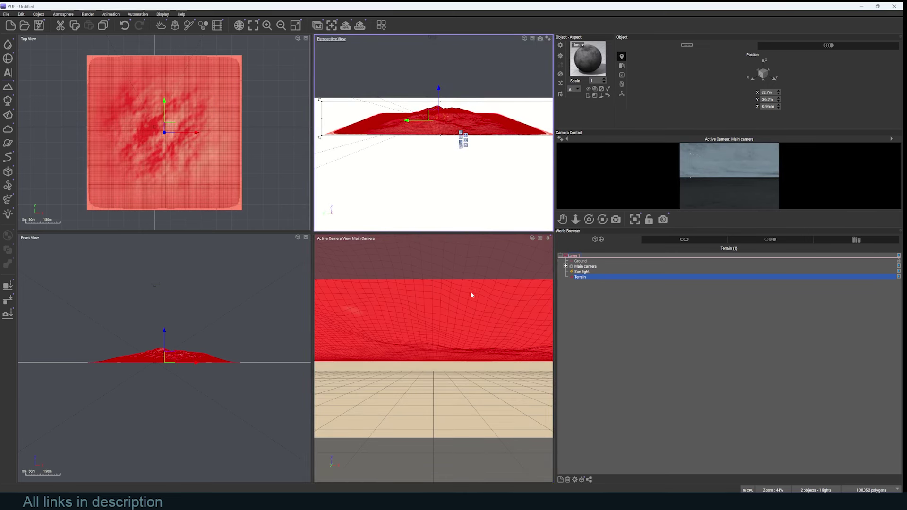
pyautogui.click(585, 267)
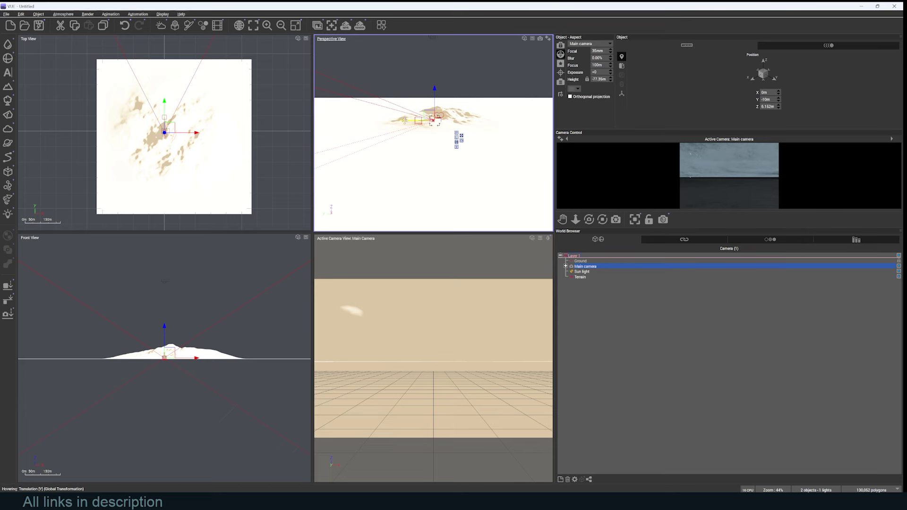
pyautogui.moveTo(405, 120); pyautogui.dragTo(499, 131)
pyautogui.moveTo(531, 97); pyautogui.dragTo(460, 94)
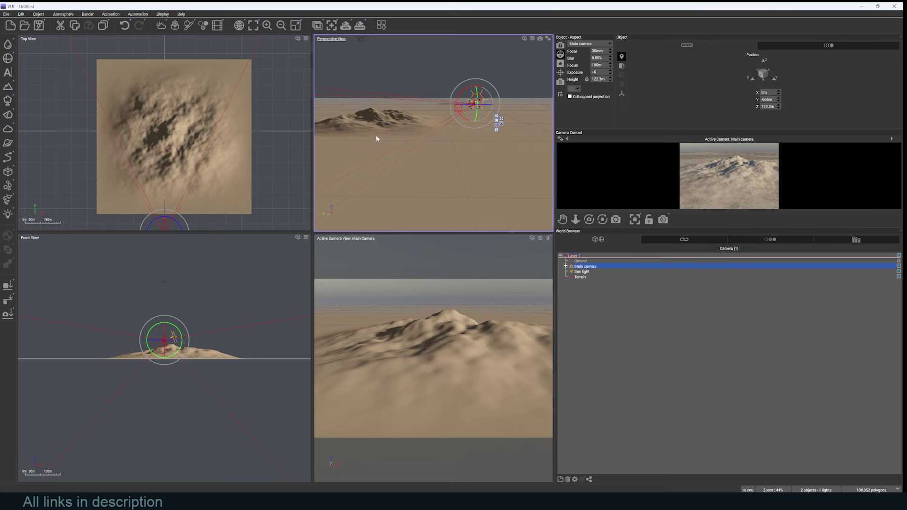
# - Add an infinite sea plane to the scene and delete the ground plane
pyautogui.click(6, 44)
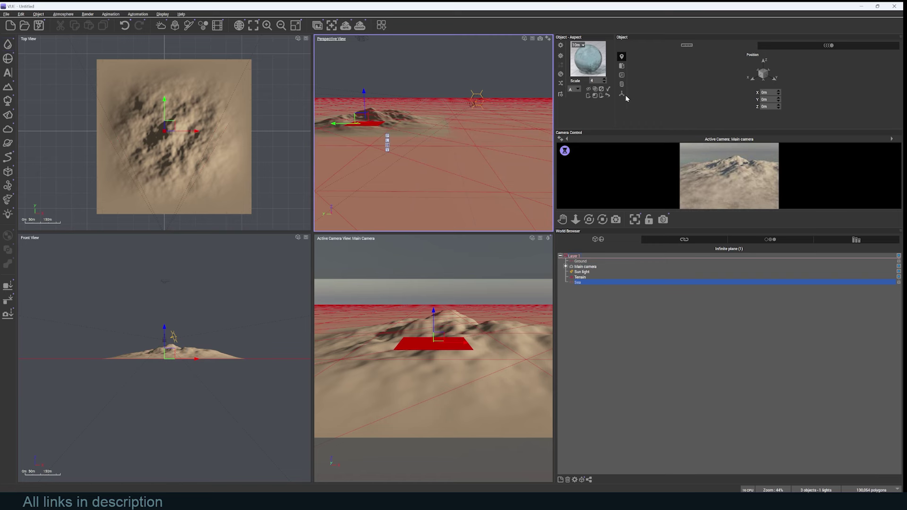
pyautogui.click(585, 262)
pyautogui.press('Delete')
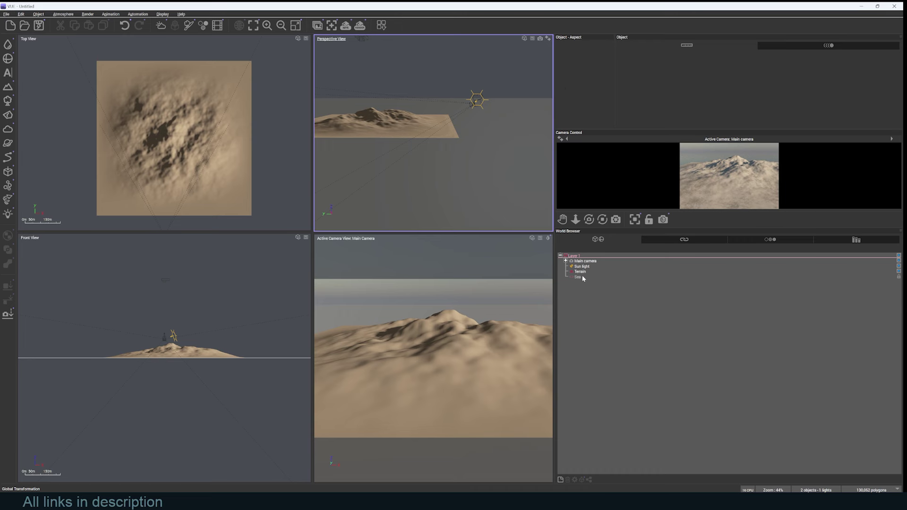
# - Raise the sea plane to a height of about 8.7 m so it floods the terrain's edges
pyautogui.click(578, 277)
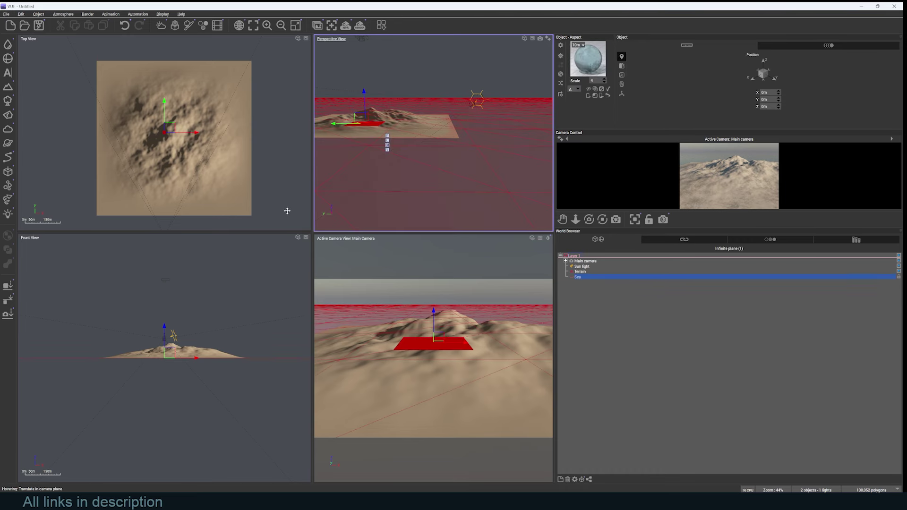
pyautogui.moveTo(434, 315); pyautogui.dragTo(433, 308)
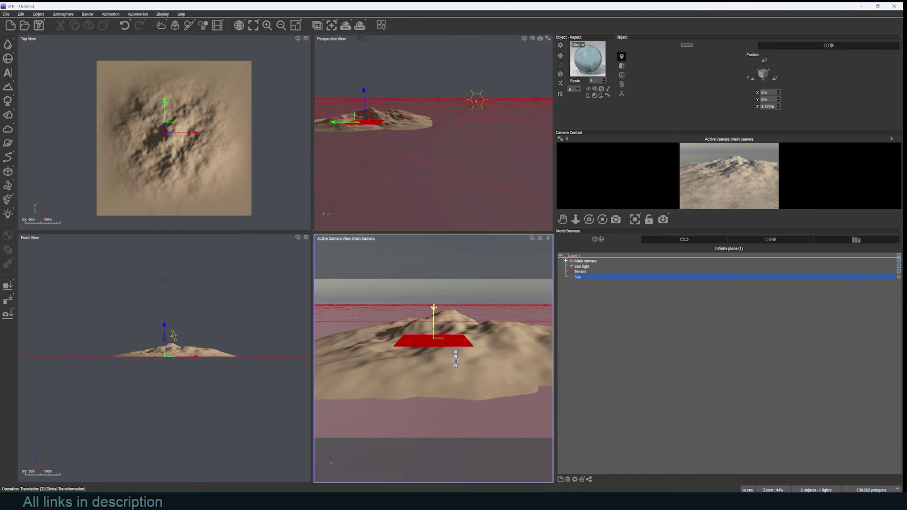
# - Scale the terrain up along the Z axis to make the island noticeably taller
pyautogui.click(481, 352)
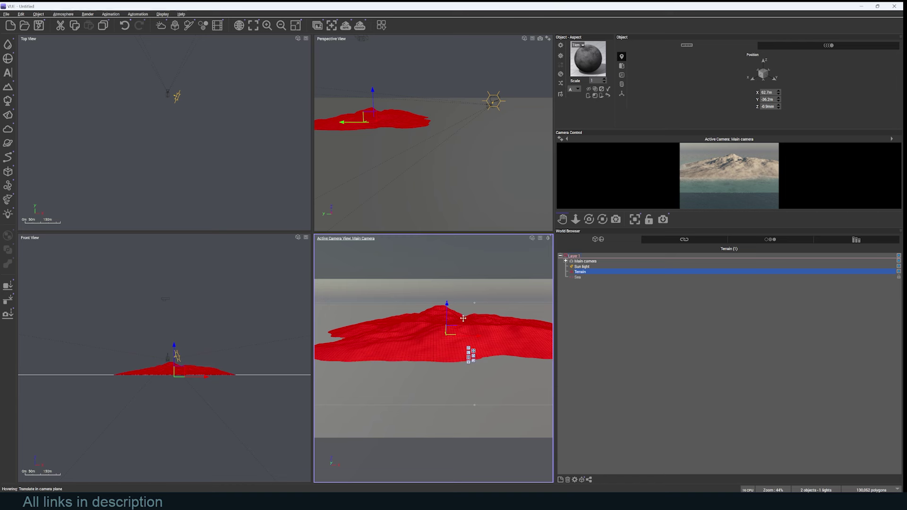
pyautogui.click(474, 361)
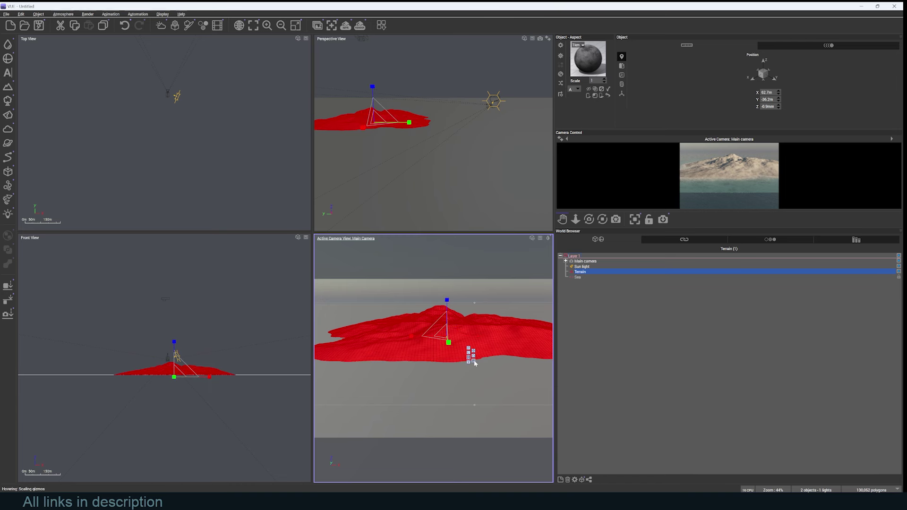
pyautogui.moveTo(446, 300); pyautogui.dragTo(462, 262)
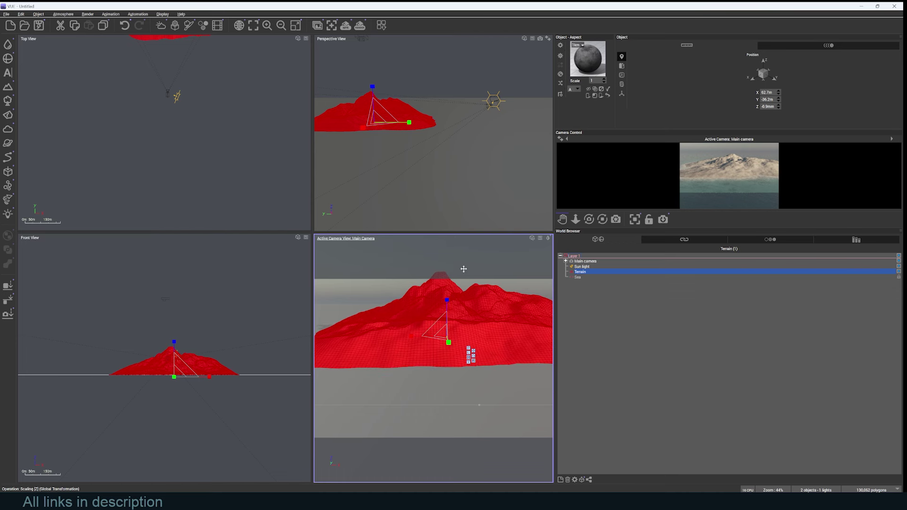
# - Rotate the main camera upward to bring the sky and summit into frame and set its focal length to 15 mm
pyautogui.click(585, 261)
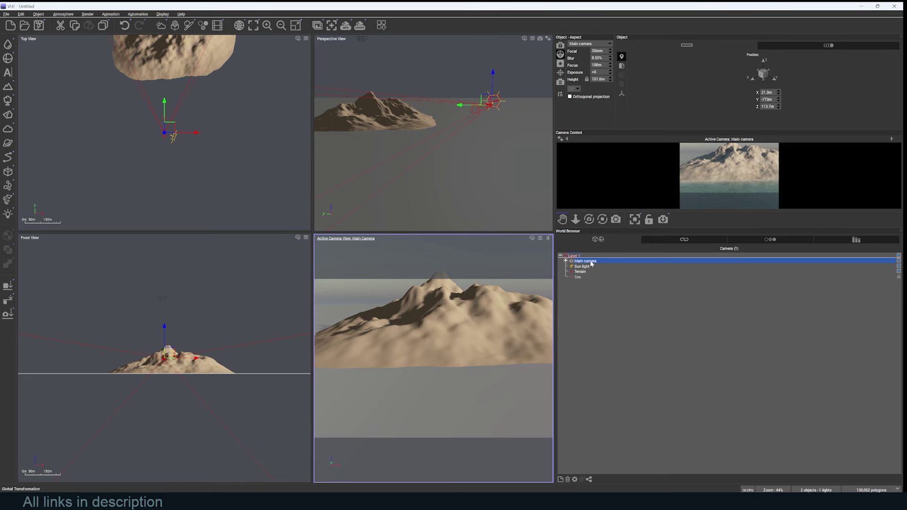
pyautogui.click(543, 203)
pyautogui.click(492, 102)
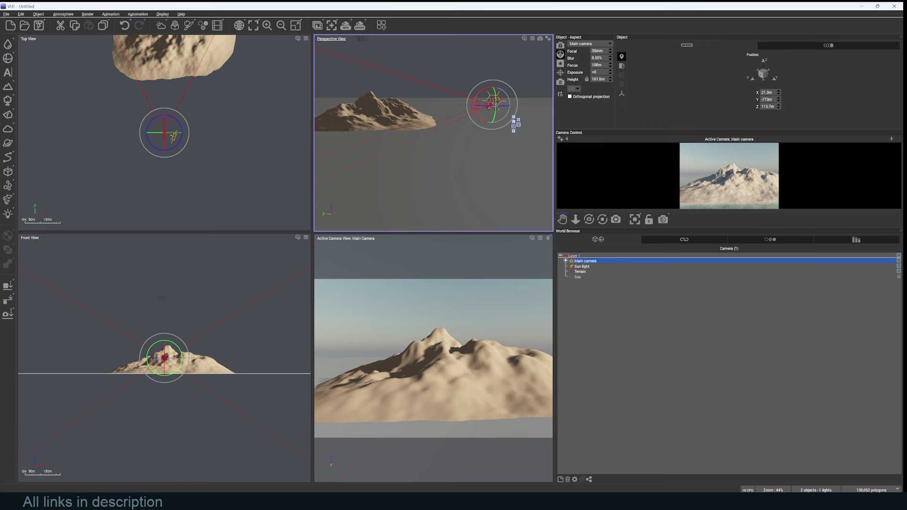
pyautogui.click(598, 50)
pyautogui.write('15')
pyautogui.press('Return')
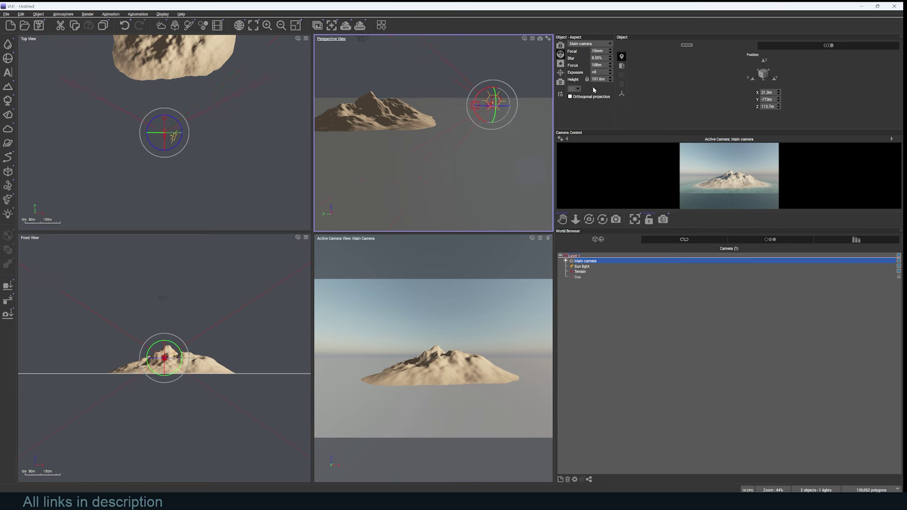
# - Apply the Rock and Grass material from the Landscapes collection to the terrain
pyautogui.click(454, 361)
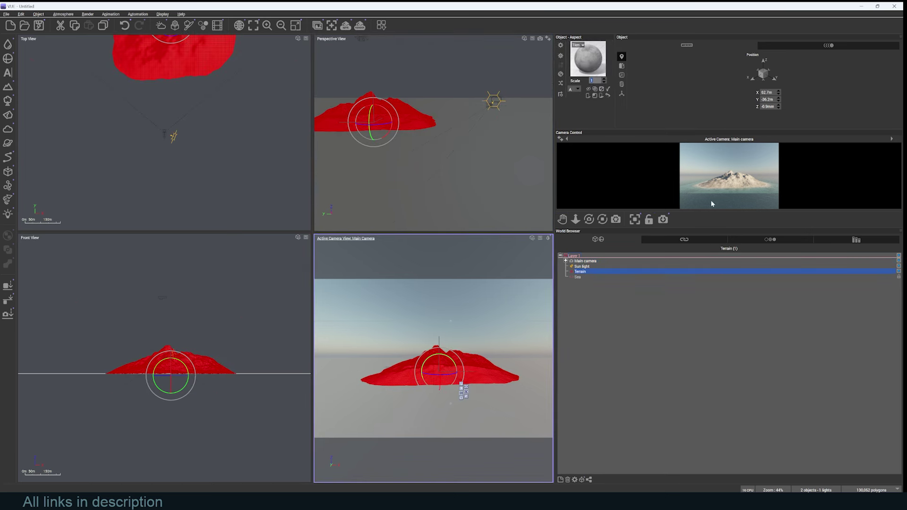
pyautogui.rightClick(593, 54)
pyautogui.click(614, 92)
pyautogui.scroll(3, 277, 138)
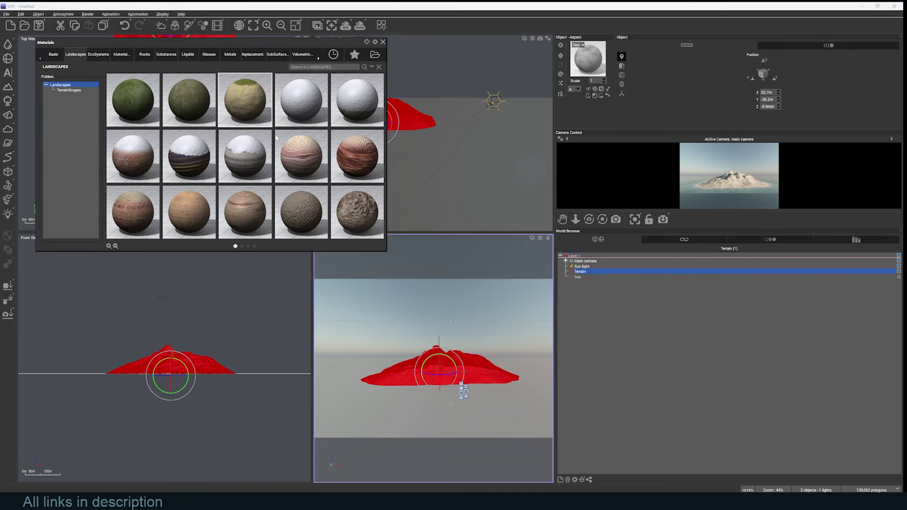
pyautogui.doubleClick(245, 100)
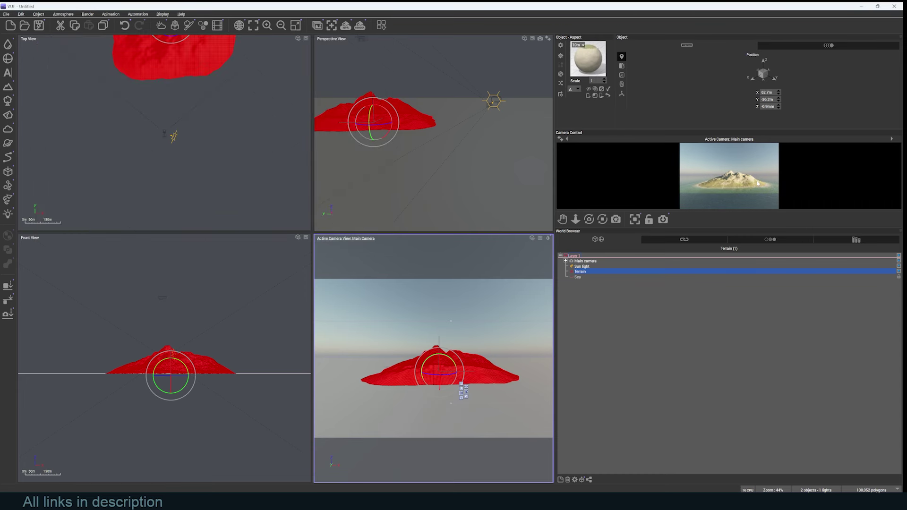
# - Open the terrain's Rock and Grass material for advanced editing and change its type to Mixed material
pyautogui.rightClick(589, 63)
pyautogui.click(609, 67)
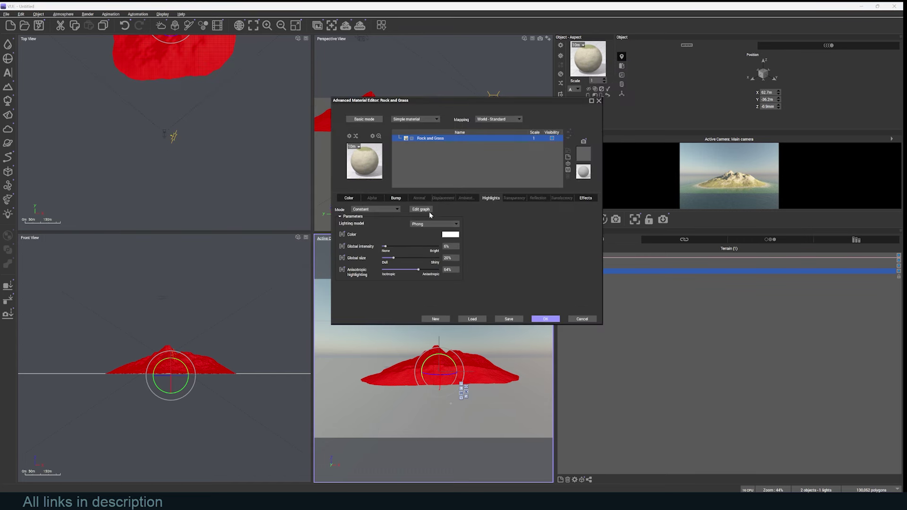
pyautogui.click(349, 198)
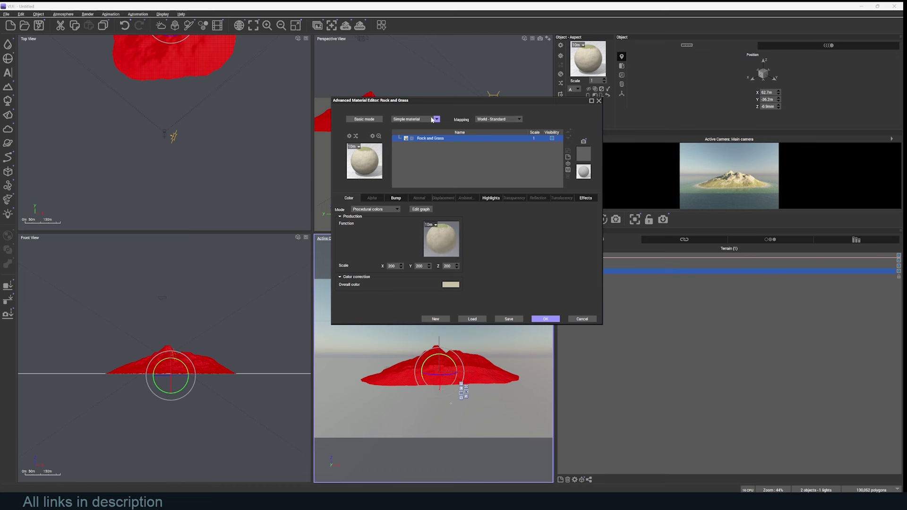
pyautogui.click(407, 119)
pyautogui.click(410, 130)
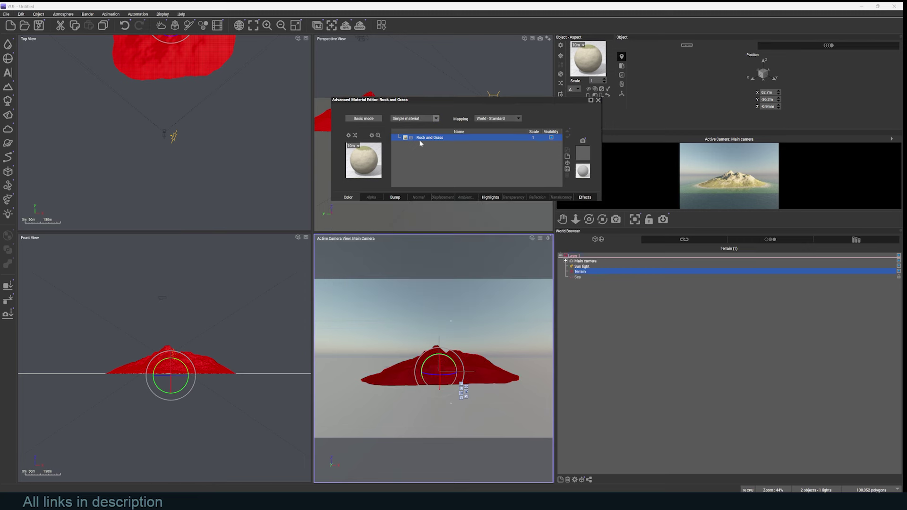
# - Load the Snowy Scrublands material from the Landscapes collection as Material 2 of the terrain's mixed material
pyautogui.rightClick(404, 253)
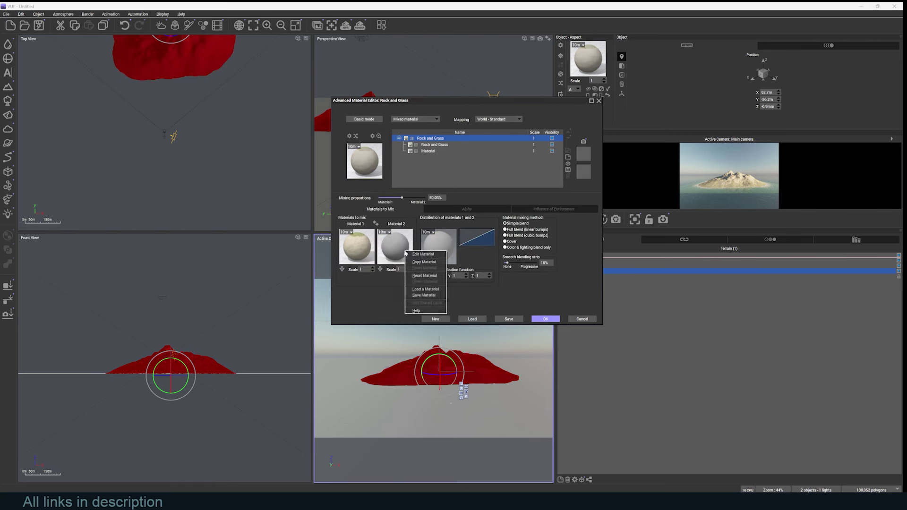
pyautogui.click(425, 296)
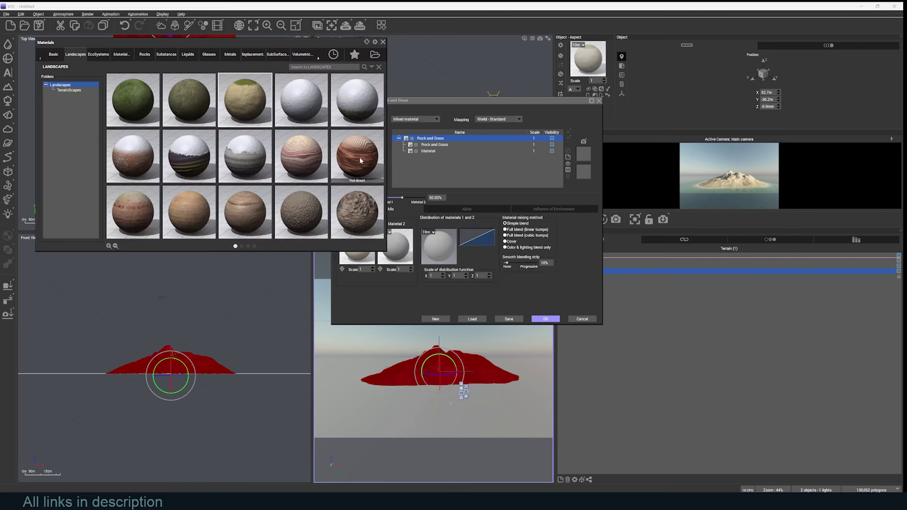
pyautogui.scroll(-2, 350, 183)
pyautogui.scroll(2, 350, 184)
pyautogui.scroll(-1, 351, 187)
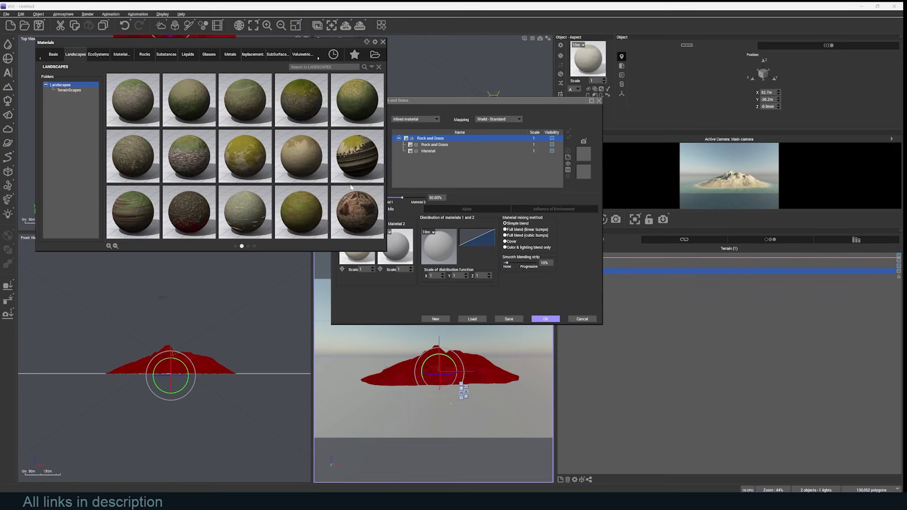
pyautogui.scroll(-1, 351, 187)
pyautogui.doubleClick(356, 201)
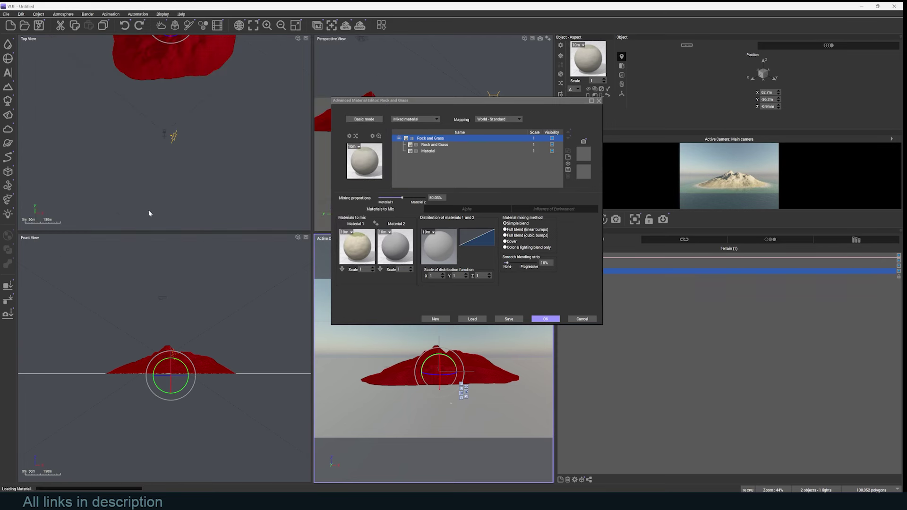
# - Distribute the two materials by environment with about 86% mixing, 38% altitude influence and 75% slope influence, and render the scene
pyautogui.click(558, 210)
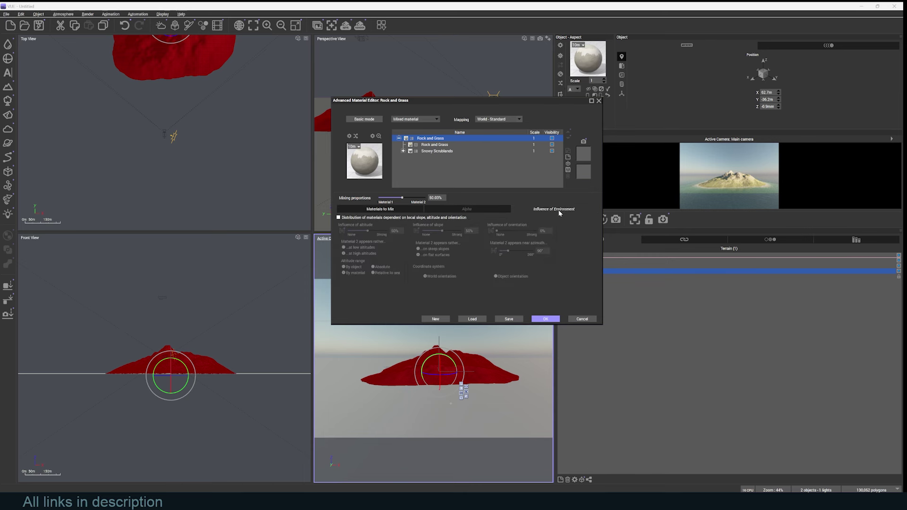
pyautogui.click(339, 218)
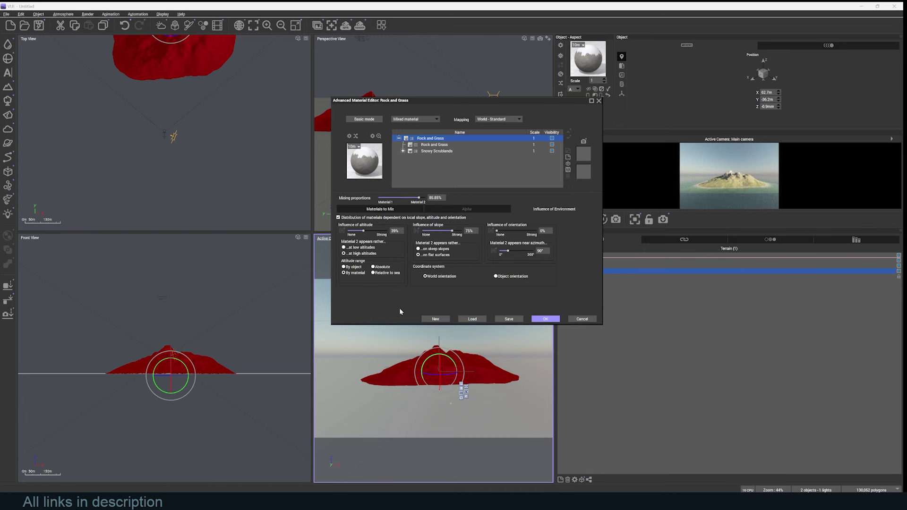
pyautogui.press('Return')
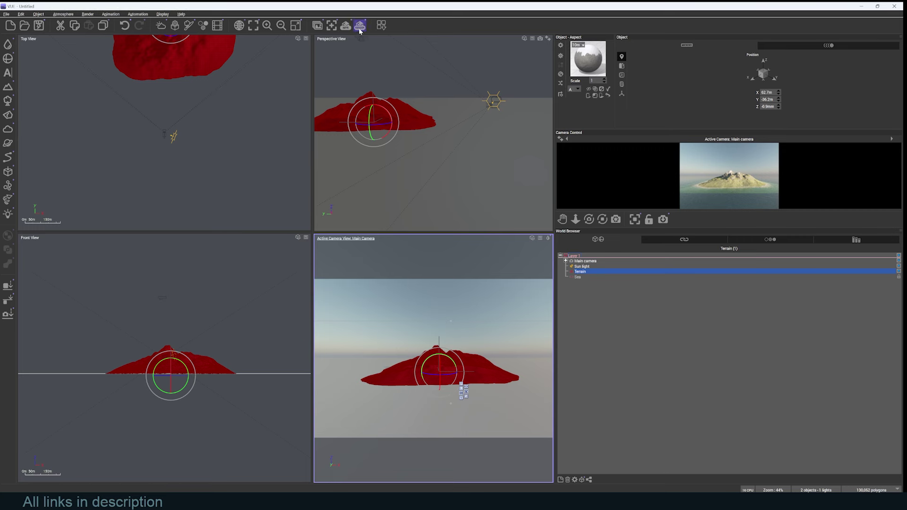
pyautogui.click(359, 27)
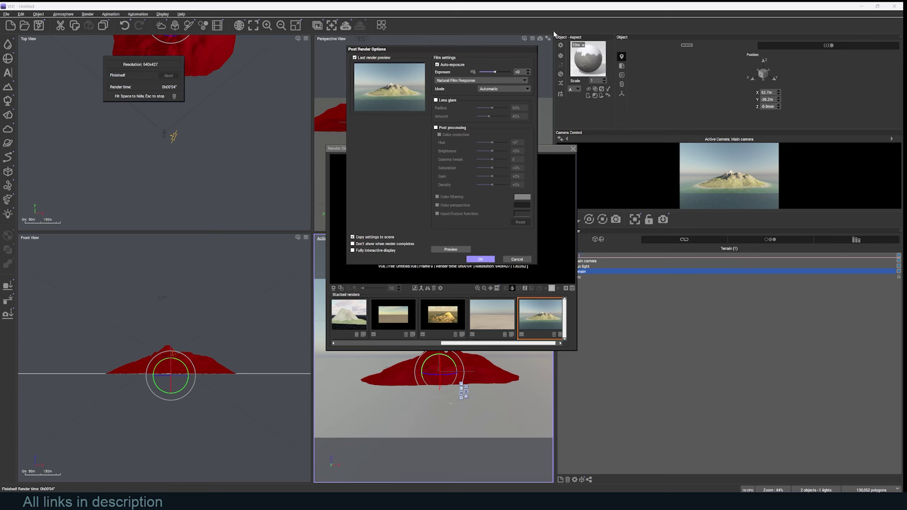
pyautogui.click(519, 259)
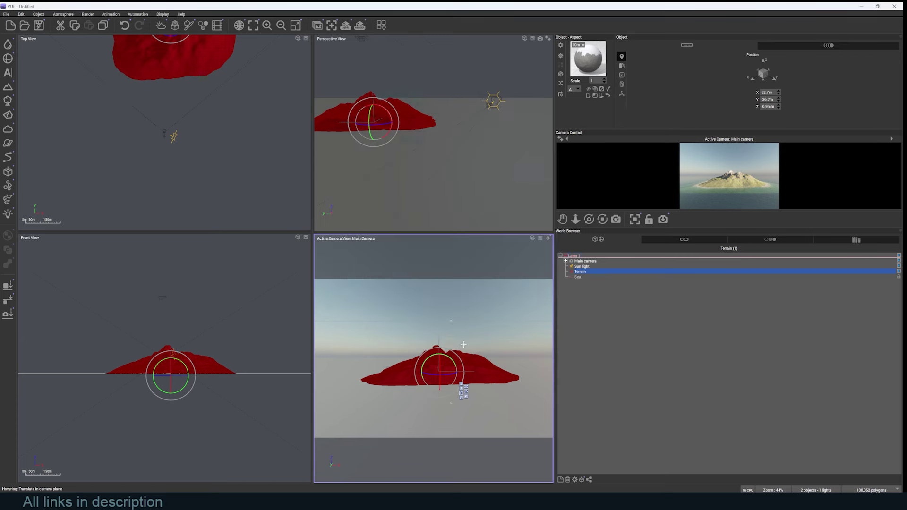
# - Open the terrain for editing and generate new mountain shapes, trying a stepped plateau variant and undoing it
pyautogui.doubleClick(493, 371)
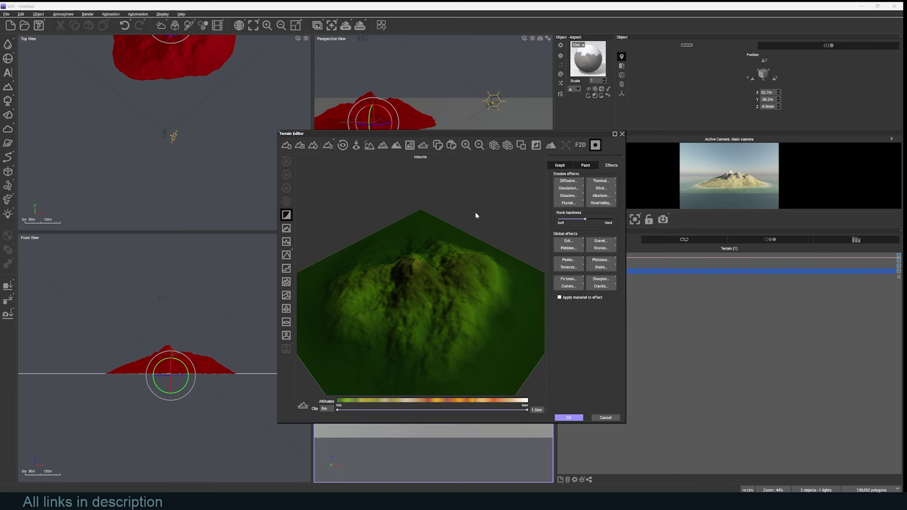
pyautogui.moveTo(476, 215); pyautogui.dragTo(490, 184, button='right')
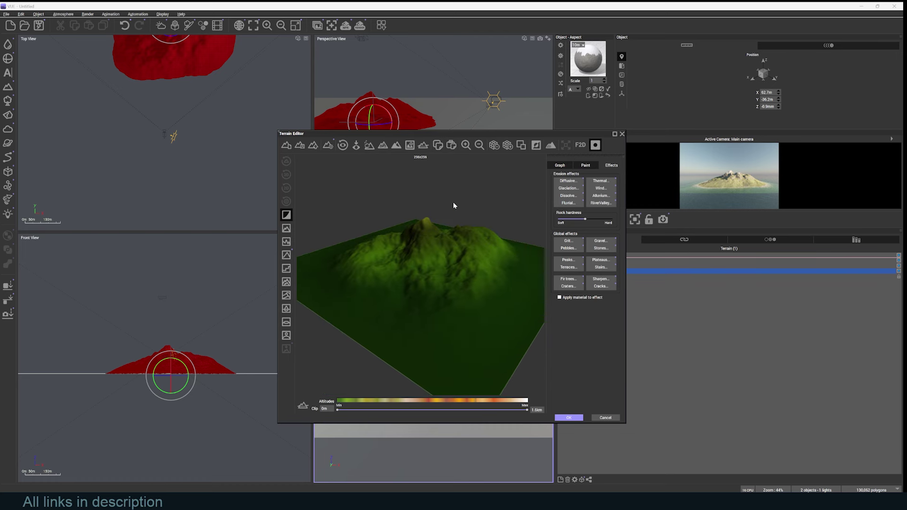
pyautogui.click(291, 232)
pyautogui.click(291, 233)
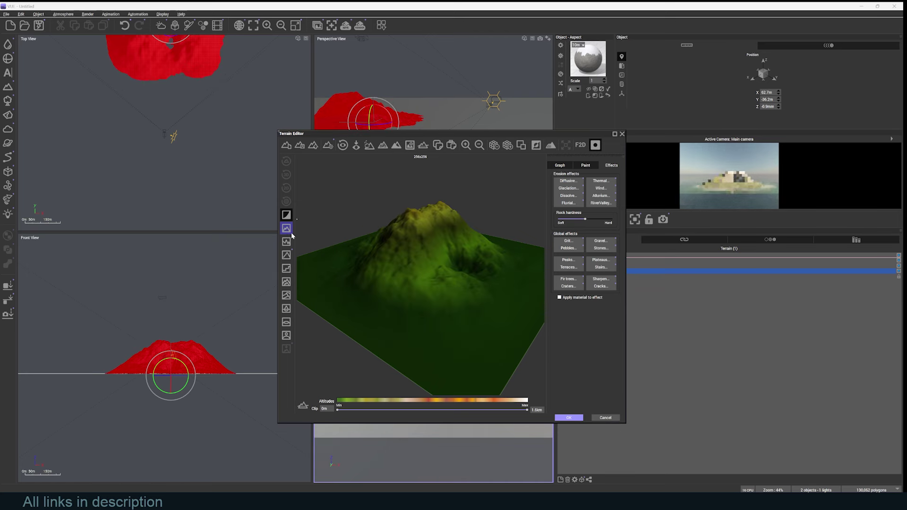
pyautogui.click(292, 233)
pyautogui.click(291, 233)
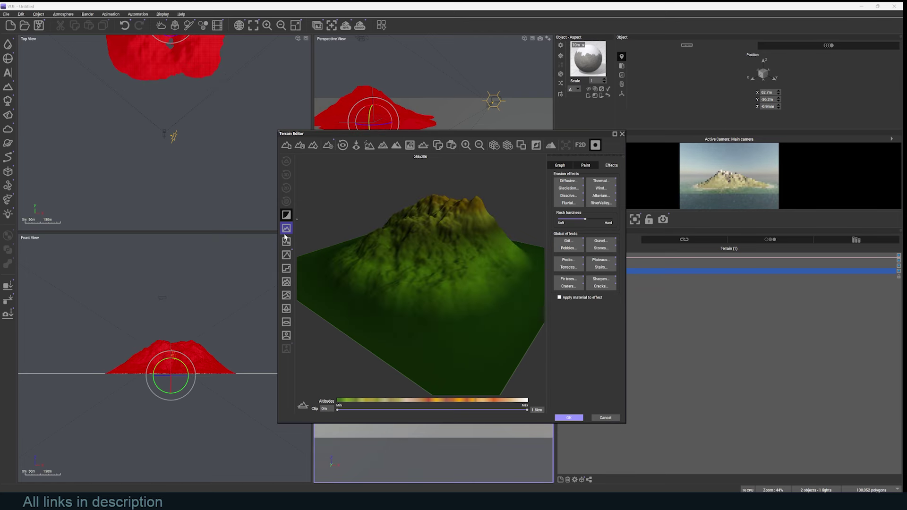
pyautogui.click(289, 268)
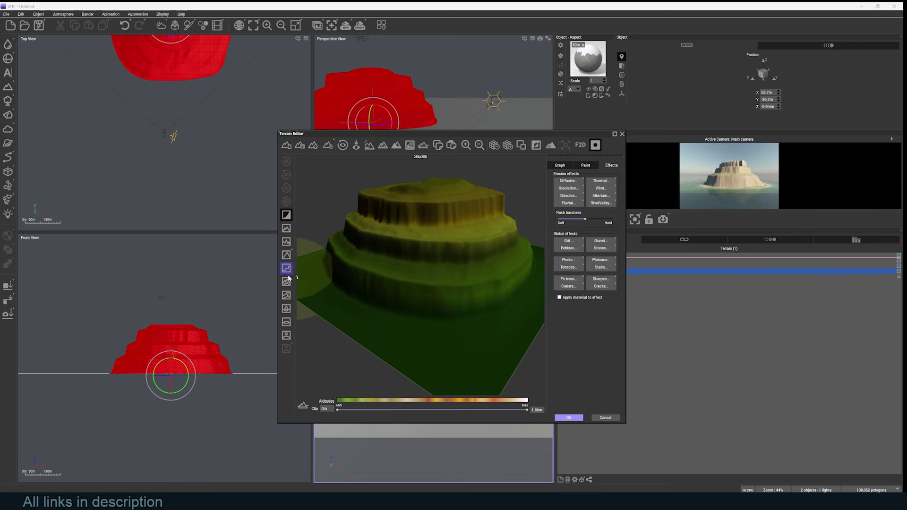
pyautogui.hotkey('ctrl', 'z')
# - Paint a raised ridge along the foot of the mountain with the first brush preset, using a smaller radius and stronger flow
pyautogui.click(598, 165)
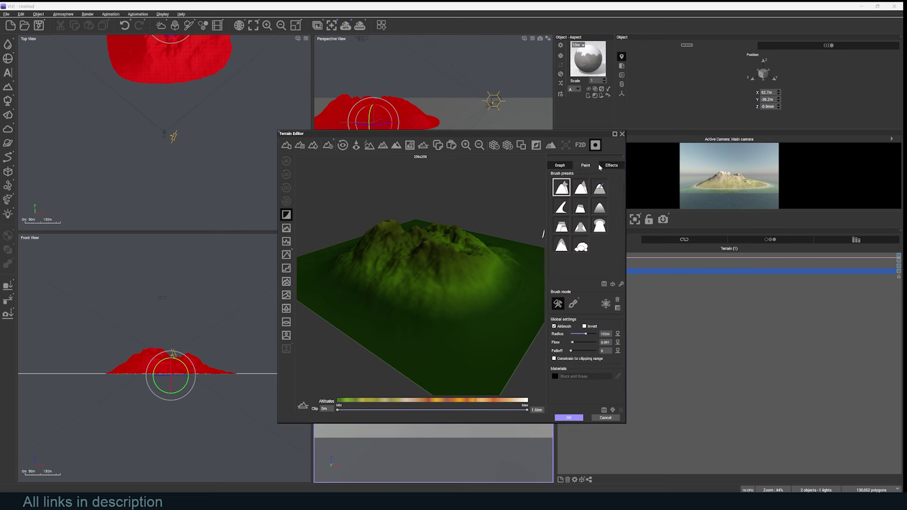
pyautogui.click(588, 165)
pyautogui.click(568, 185)
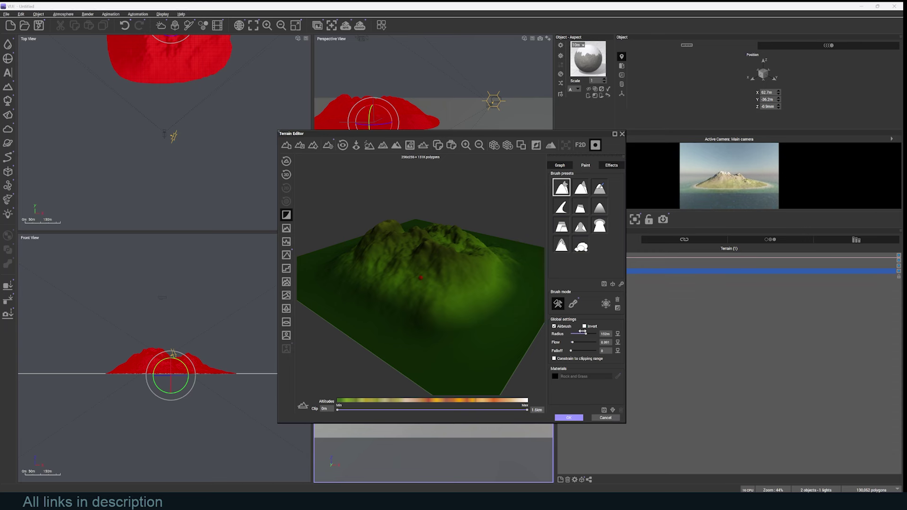
pyautogui.moveTo(570, 334); pyautogui.dragTo(588, 333)
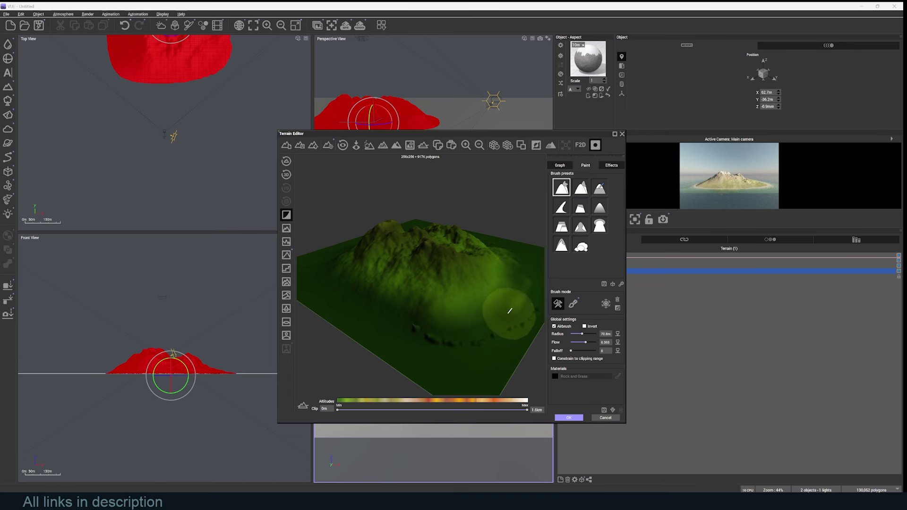
pyautogui.moveTo(429, 322)
pyautogui.mouseDown()
pyautogui.moveTo(522, 283)
pyautogui.moveTo(461, 320)
pyautogui.moveTo(538, 305)
pyautogui.mouseUp()
# - Erode the sculpted terrain with the Thermal effect and the Diffusive effect, using a Diffusive iteration count of 35
pyautogui.click(611, 165)
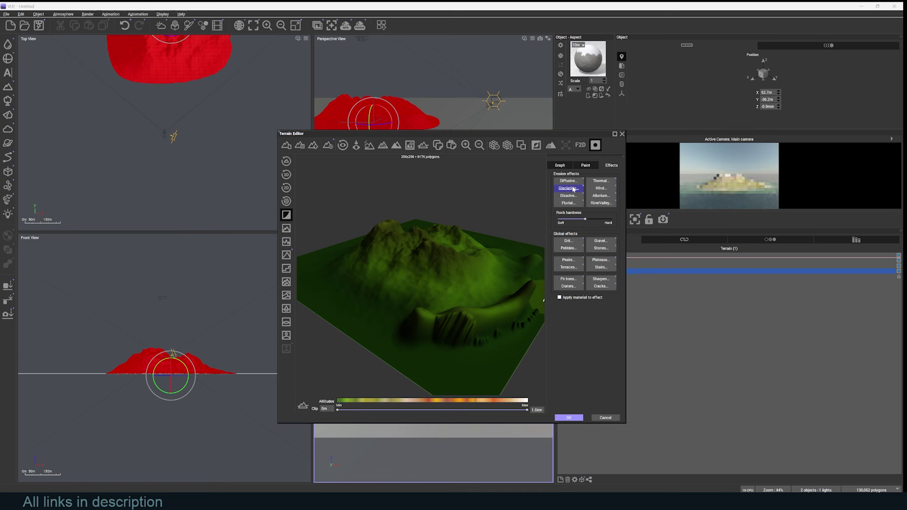
pyautogui.click(604, 182)
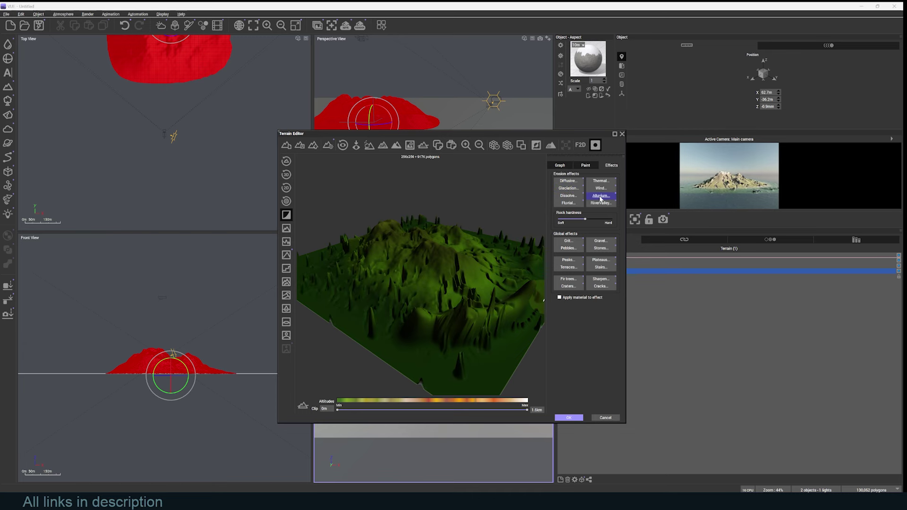
pyautogui.click(568, 180)
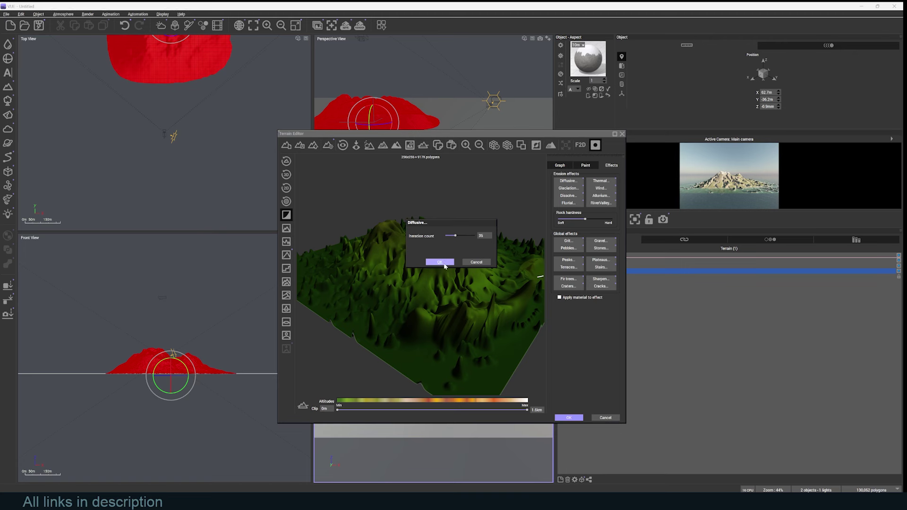
pyautogui.click(439, 262)
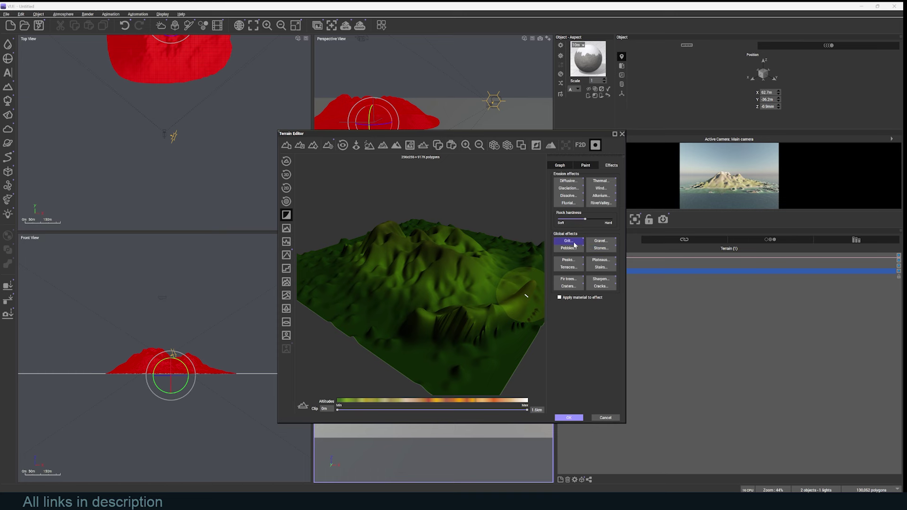
# - Apply the Terraces and Stairs global effects to the terrain and accept the terrain edits
pyautogui.click(574, 268)
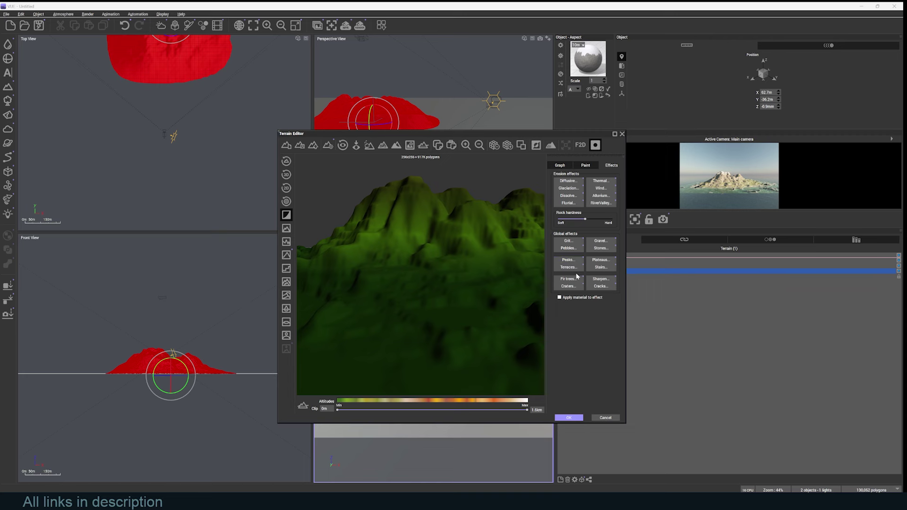
pyautogui.click(573, 270)
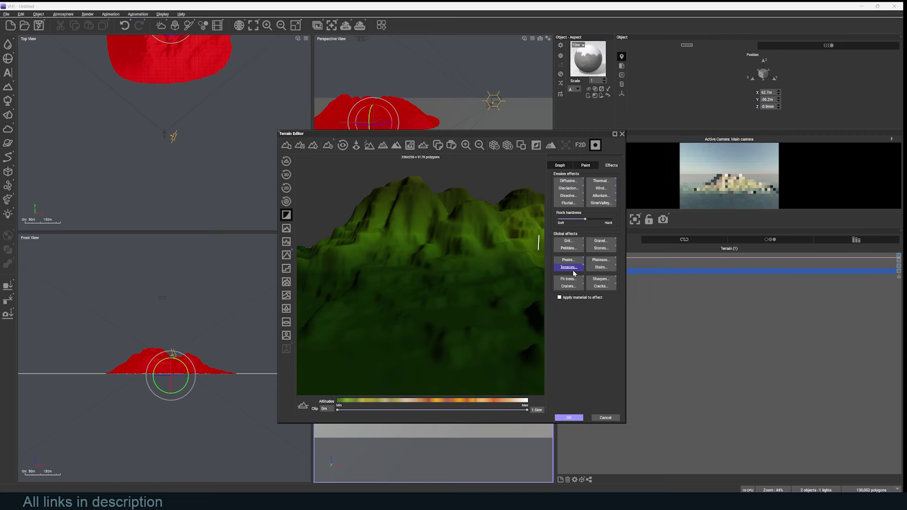
pyautogui.click(600, 269)
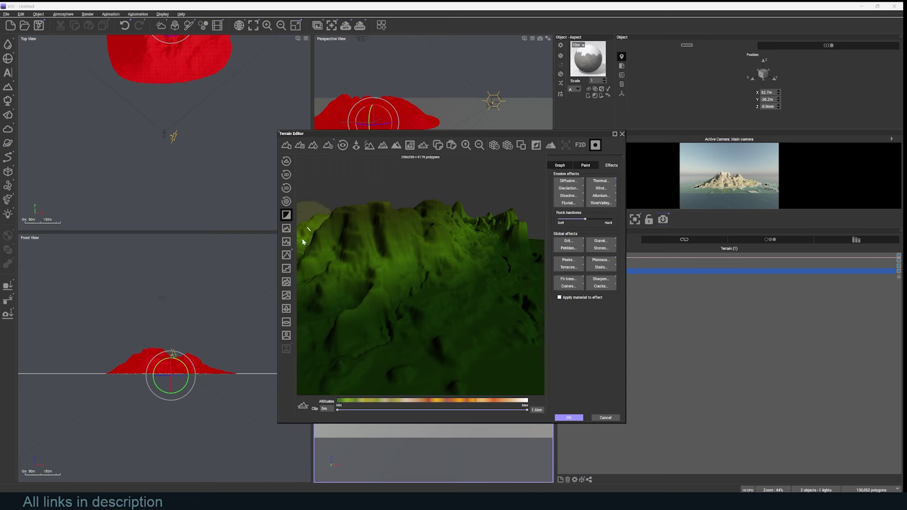
pyautogui.click(584, 165)
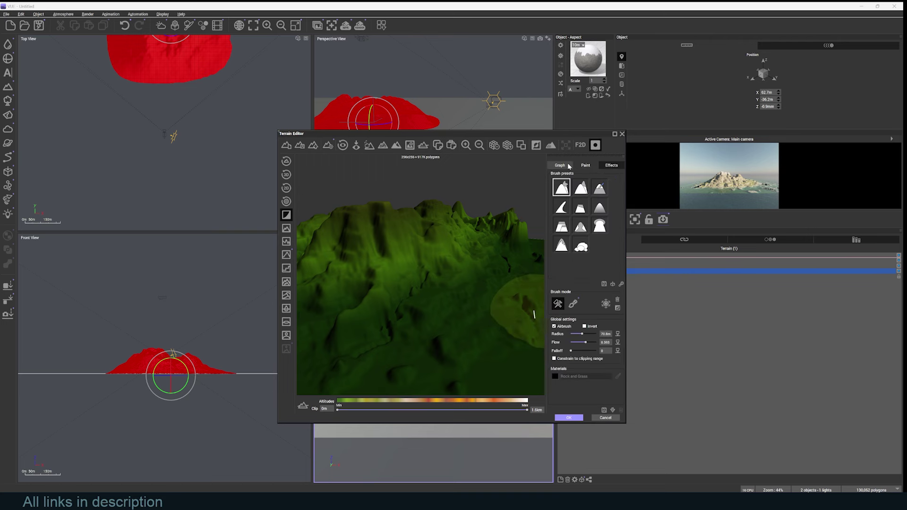
pyautogui.click(560, 165)
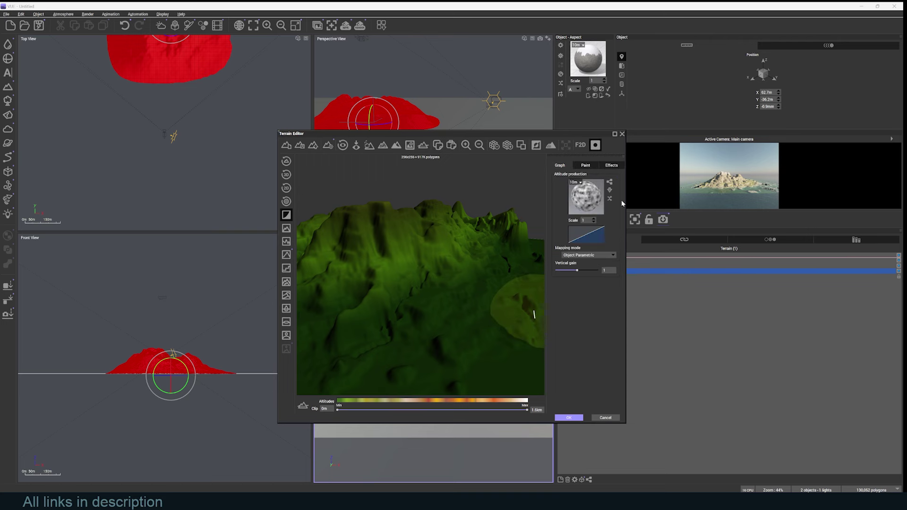
pyautogui.click(575, 418)
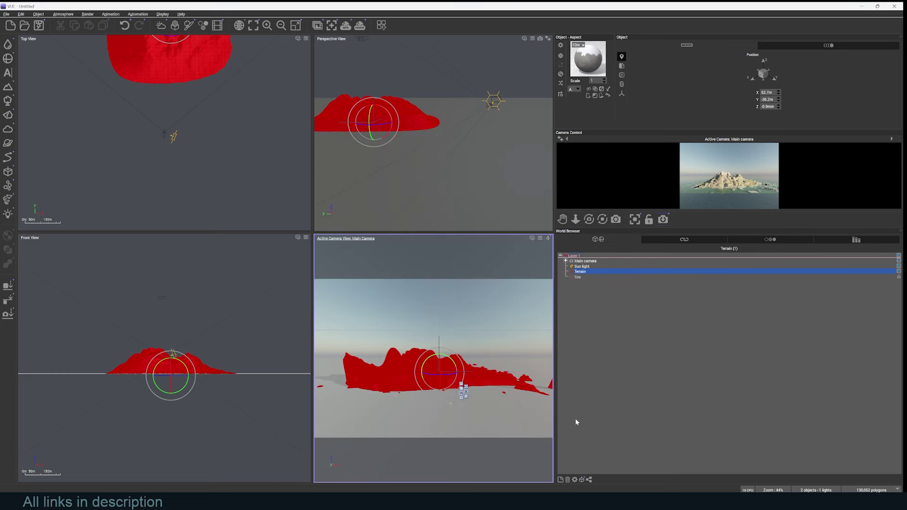
# - Select the terrain and export it with geometry and materials as Terrain.fbx in binary FBX format
pyautogui.click(499, 409)
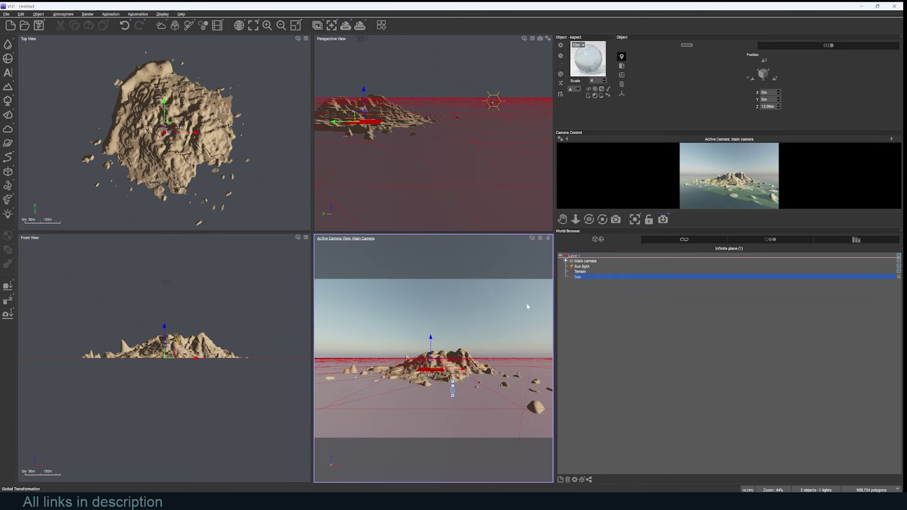
pyautogui.click(461, 352)
pyautogui.click(6, 14)
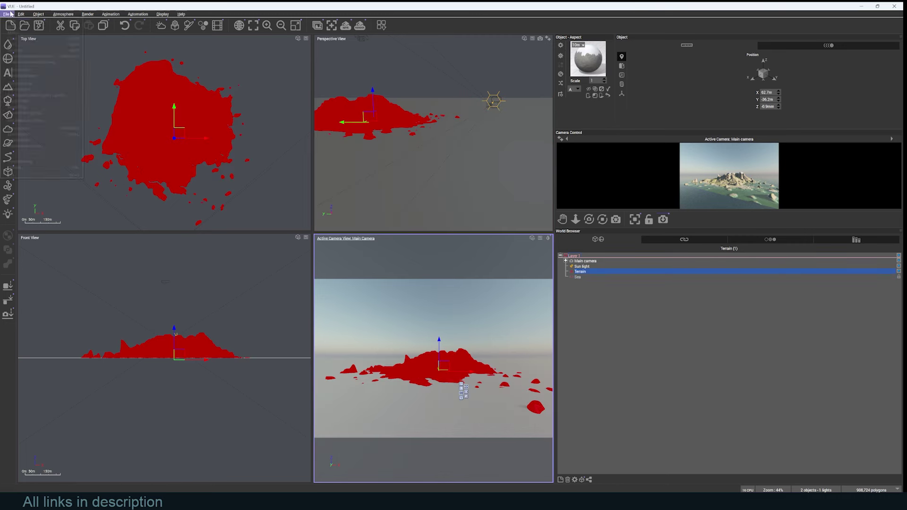
pyautogui.click(23, 90)
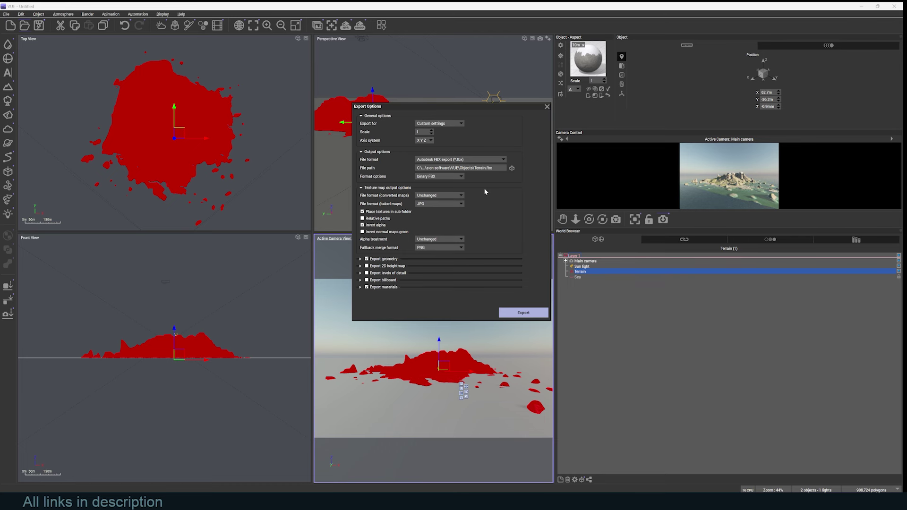
pyautogui.click(529, 314)
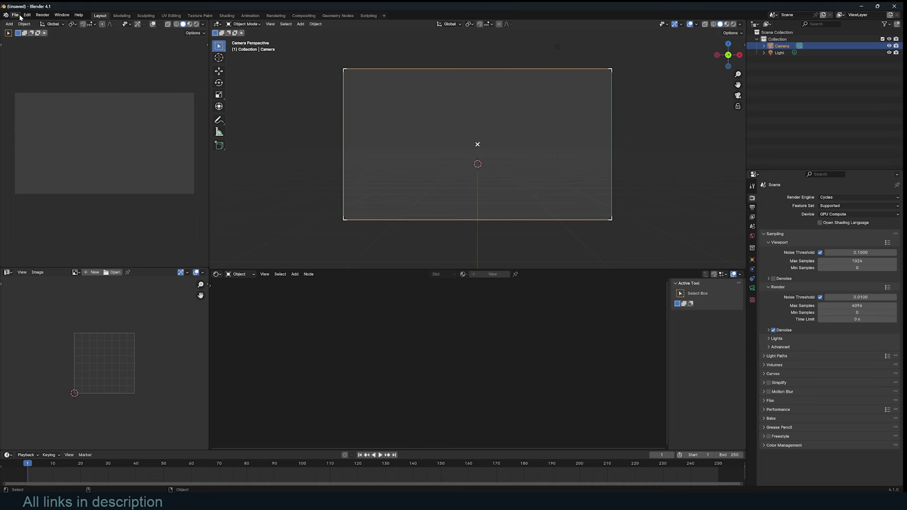
# - Switch to Blender and import Terrain.fbx from VUE's Objects folder as an FBX file
pyautogui.click(15, 15)
pyautogui.moveTo(56, 111)
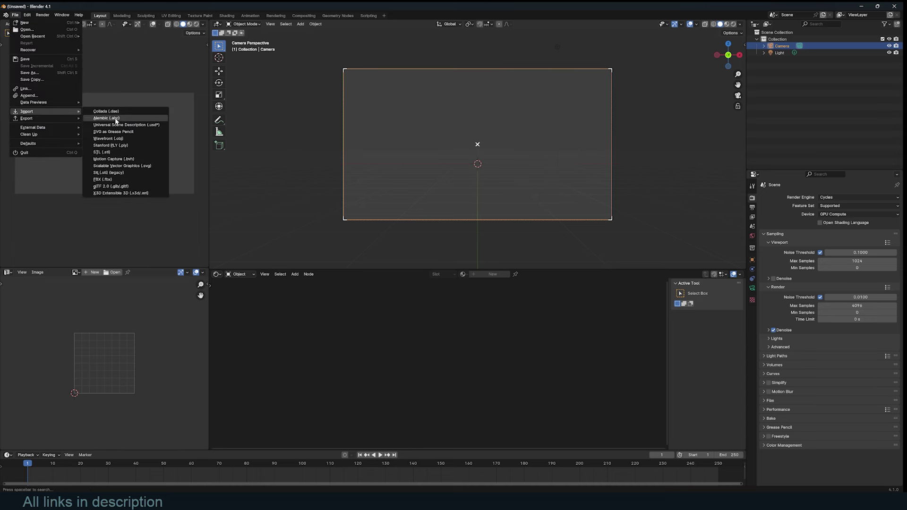
pyautogui.click(125, 178)
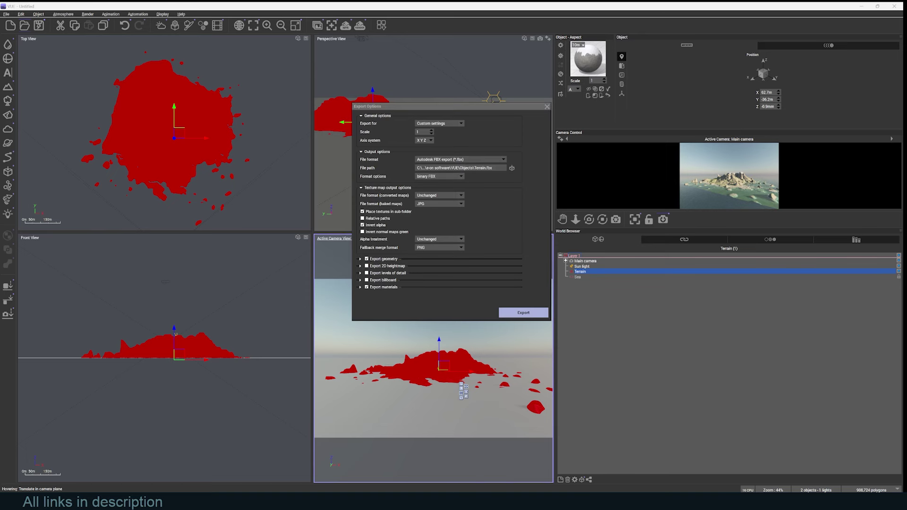
pyautogui.click(466, 461)
pyautogui.doubleClick(502, 244)
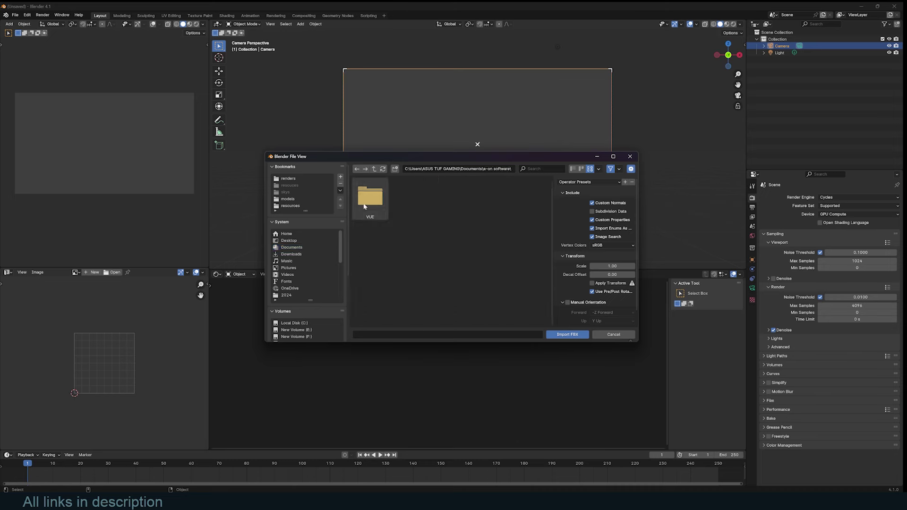
pyautogui.doubleClick(370, 196)
pyautogui.doubleClick(411, 234)
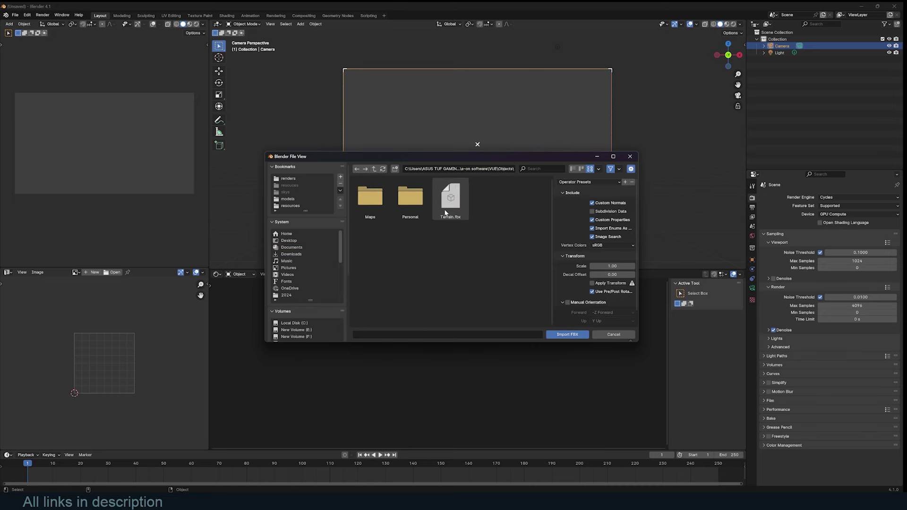
pyautogui.doubleClick(451, 199)
# - Scale the imported terrain down to fit the scene and show it with its textures in the viewport
pyautogui.moveTo(462, 205); pyautogui.dragTo(516, 206, button='middle')
pyautogui.press('Home')
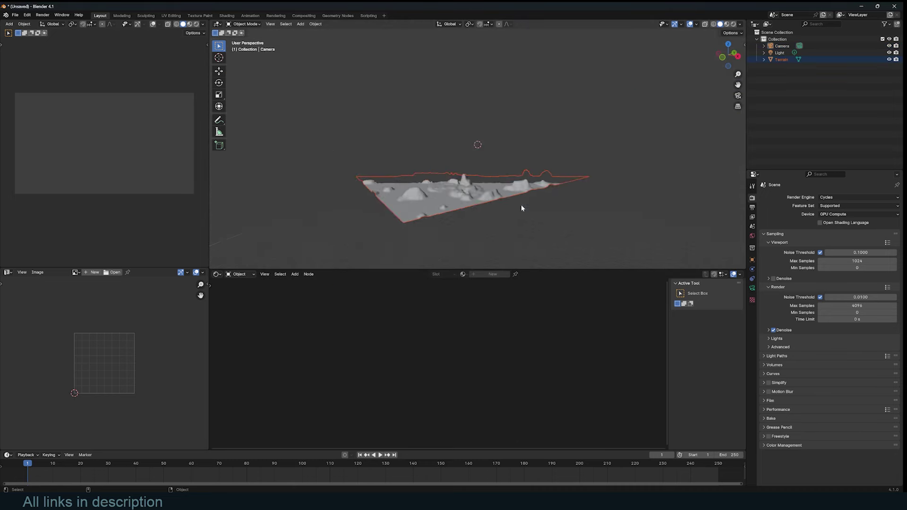
pyautogui.scroll(8, 567, 198)
pyautogui.click(625, 192)
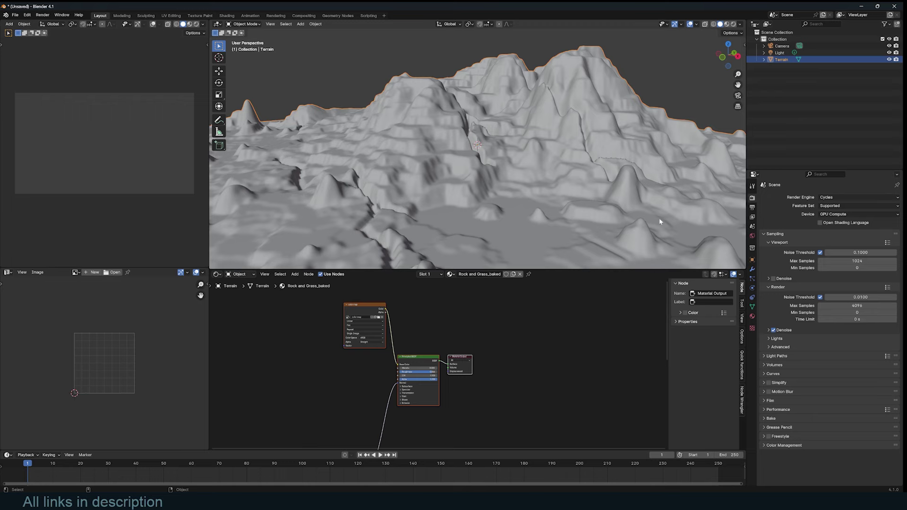
pyautogui.press('s')
pyautogui.click(489, 182)
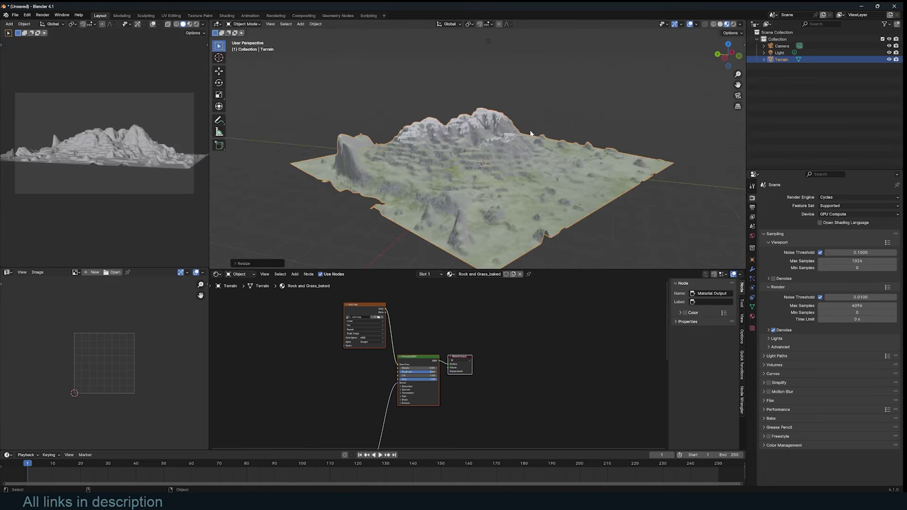
pyautogui.moveTo(624, 142); pyautogui.dragTo(677, 141, button='middle')
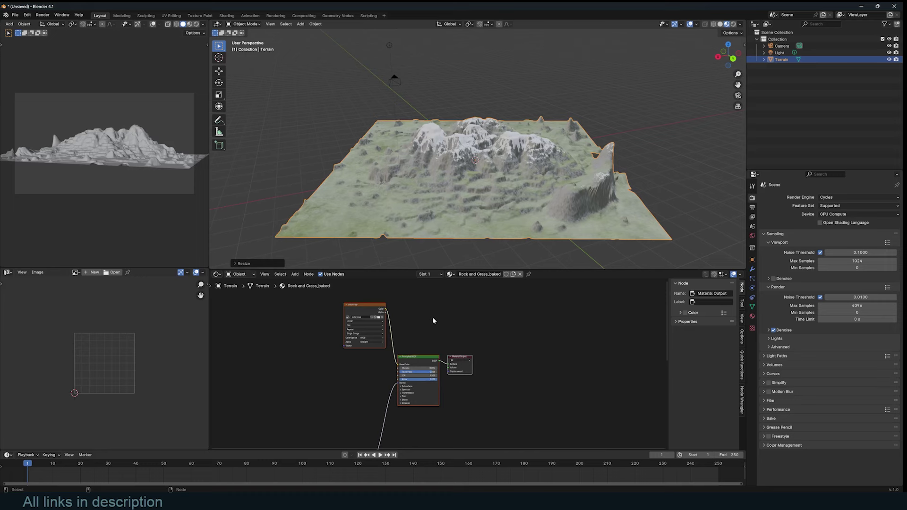
# - Add an RGB Curves node to the color map texture's output in the Rock and Grass_baked material to adjust the terrain's colour
pyautogui.moveTo(433, 320); pyautogui.dragTo(546, 309, button='middle')
pyautogui.moveTo(472, 294)
pyautogui.mouseDown()
pyautogui.moveTo(392, 302)
pyautogui.moveTo(462, 303)
pyautogui.mouseUp()
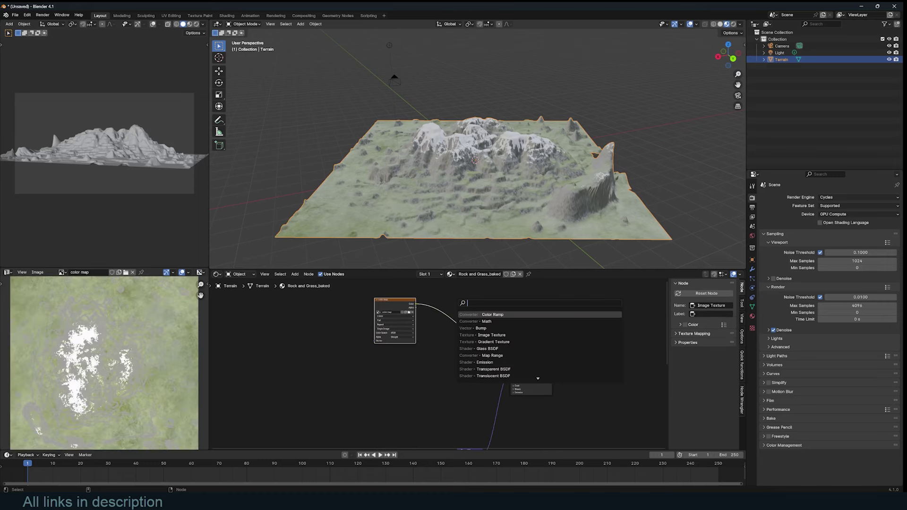
pyautogui.write('rg')
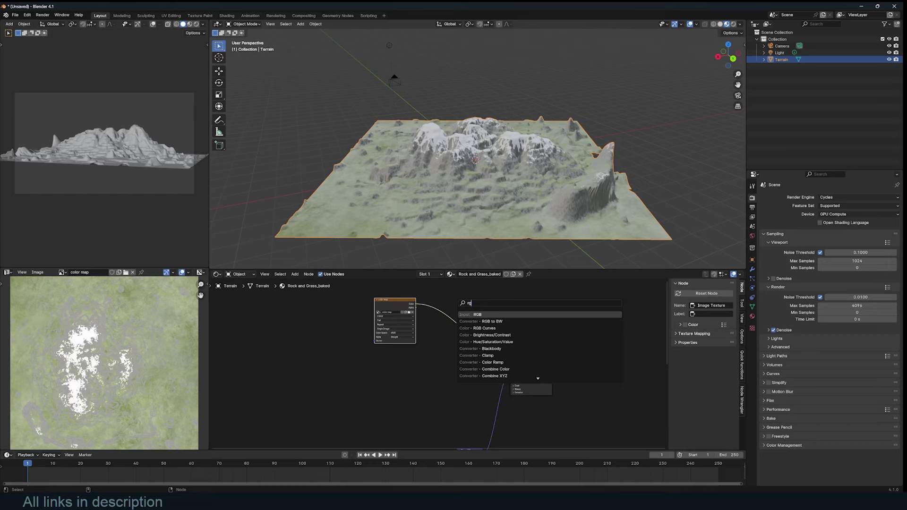
pyautogui.click(486, 328)
pyautogui.moveTo(446, 319); pyautogui.dragTo(464, 309)
pyautogui.moveTo(529, 189); pyautogui.dragTo(435, 157, button='middle')
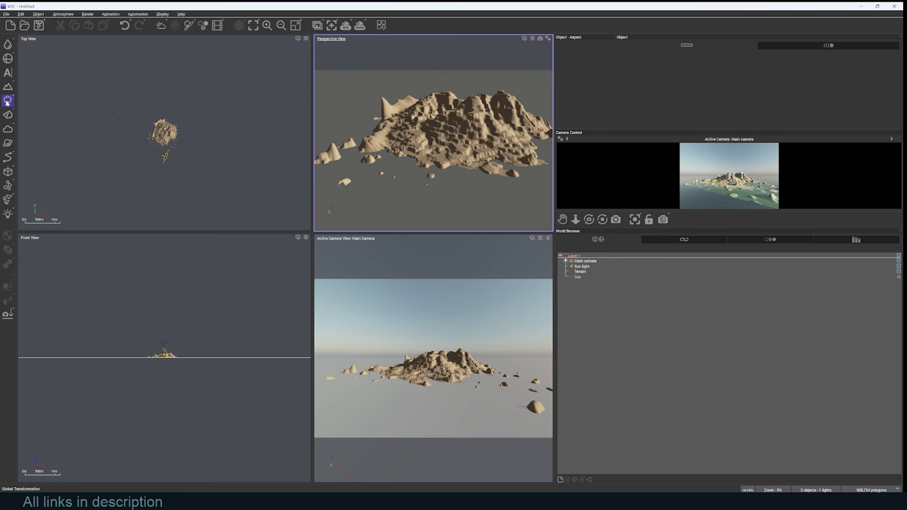
# - Switch to VUE, add two Large European Ash - Summer Sparse Foliage trees to the scene and look through the tree collection
pyautogui.click(8, 101)
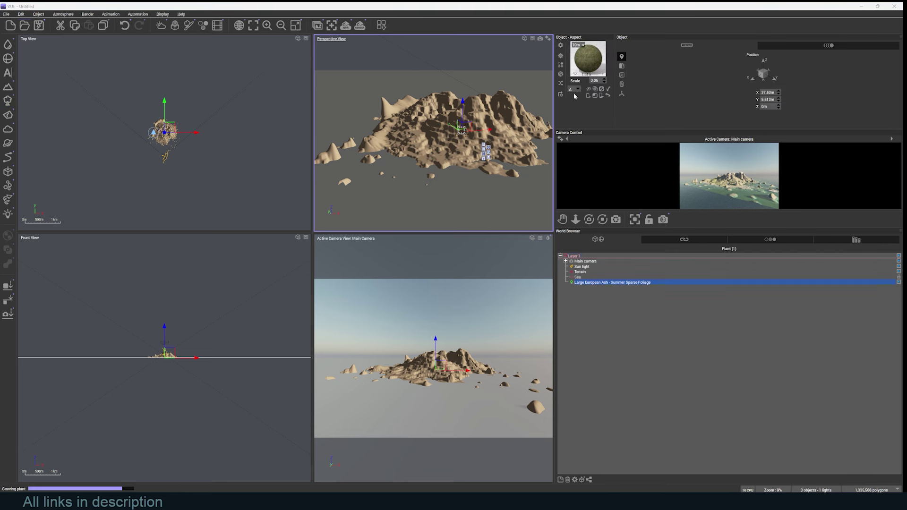
pyautogui.click(9, 100)
pyautogui.click(8, 101)
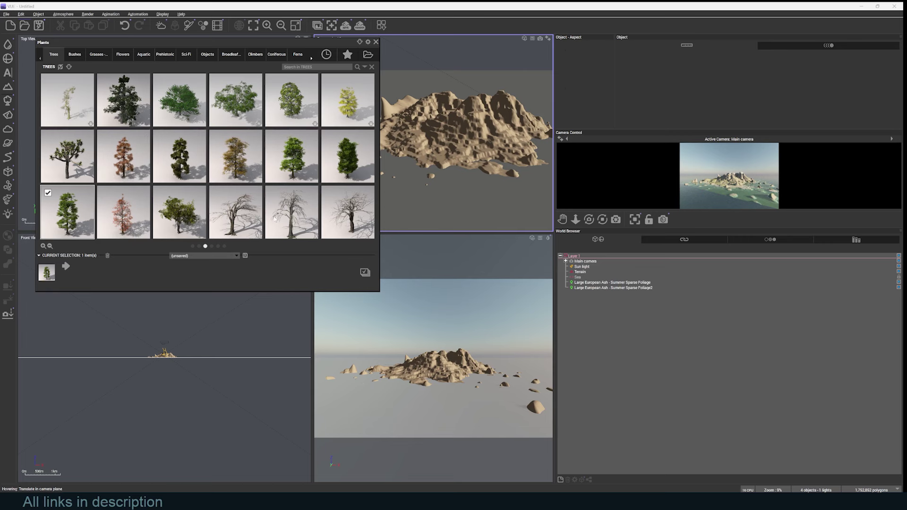
pyautogui.scroll(2, 299, 215)
pyautogui.click(376, 42)
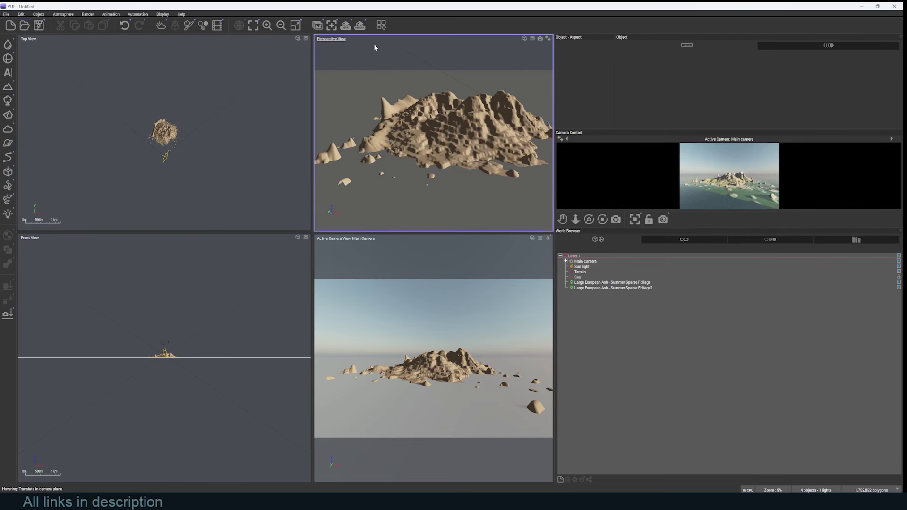
# - Open the EcoPainter and add the Large Dead Tree plant to the EcoSystem population
pyautogui.click(188, 28)
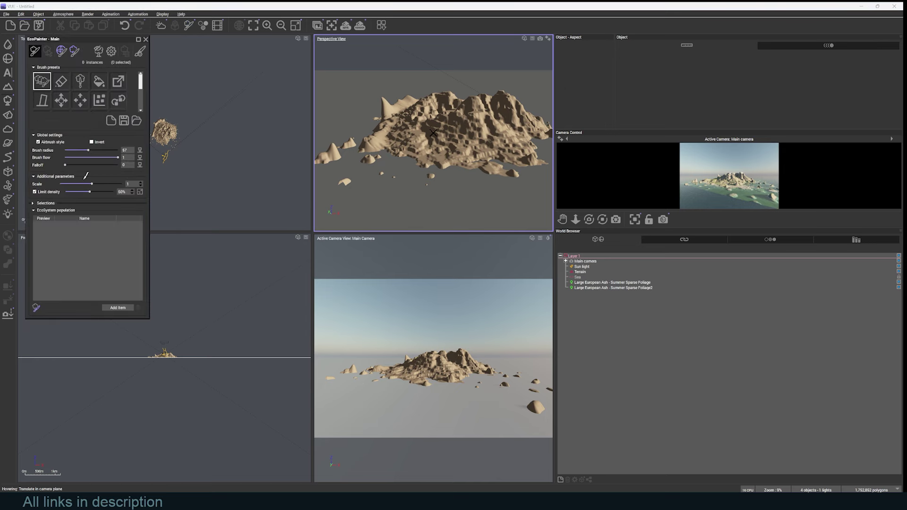
pyautogui.moveTo(135, 42); pyautogui.dragTo(592, 103)
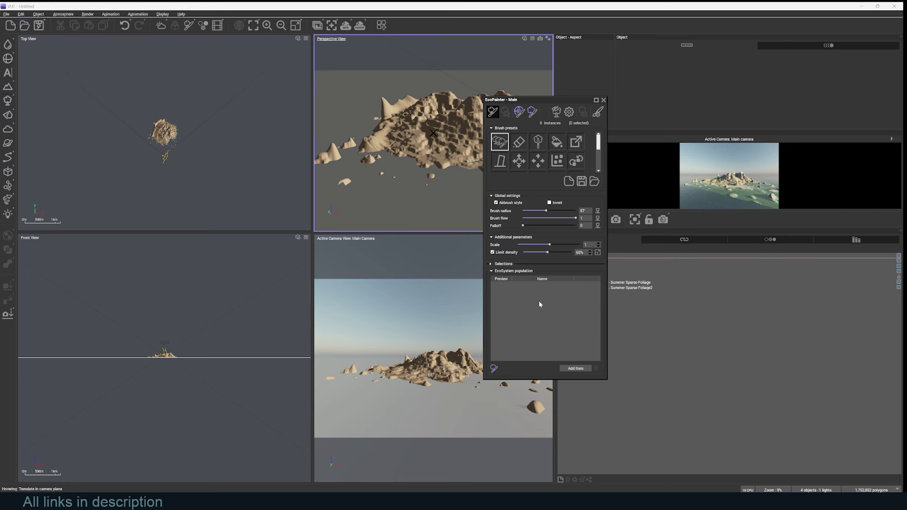
pyautogui.click(576, 368)
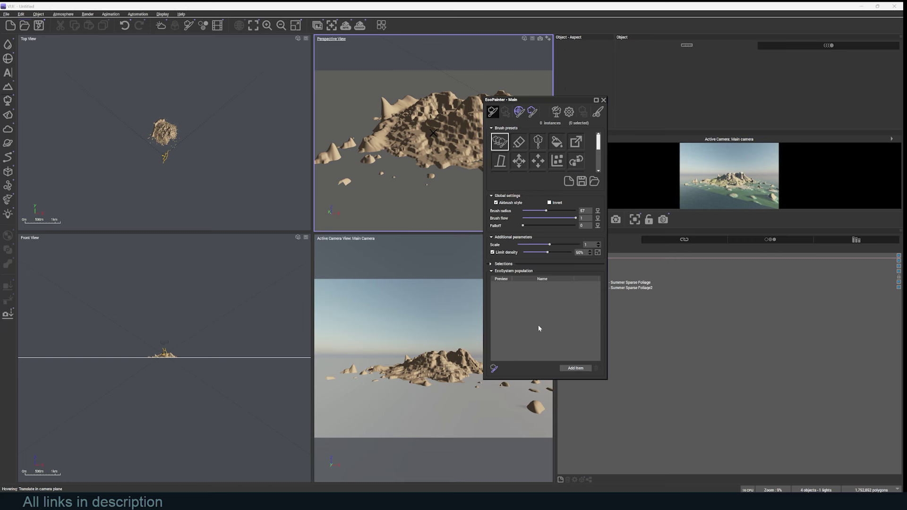
pyautogui.click(576, 369)
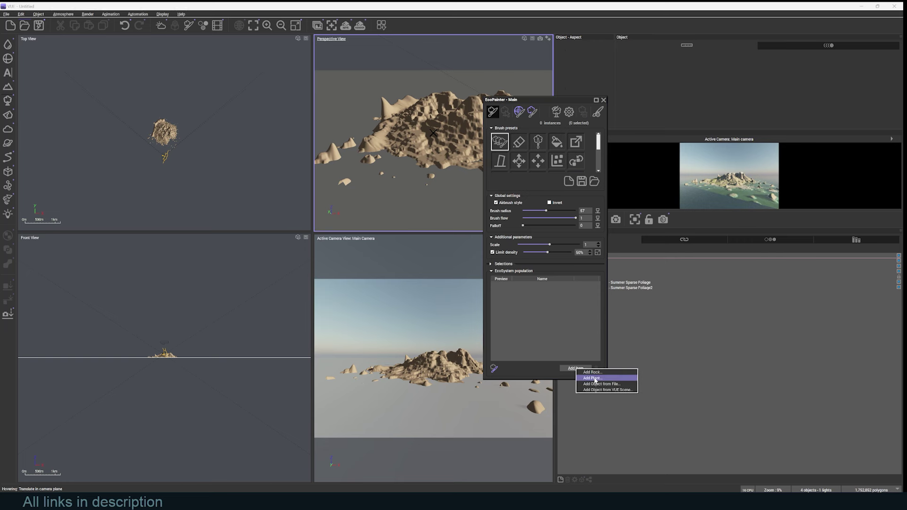
pyautogui.click(593, 378)
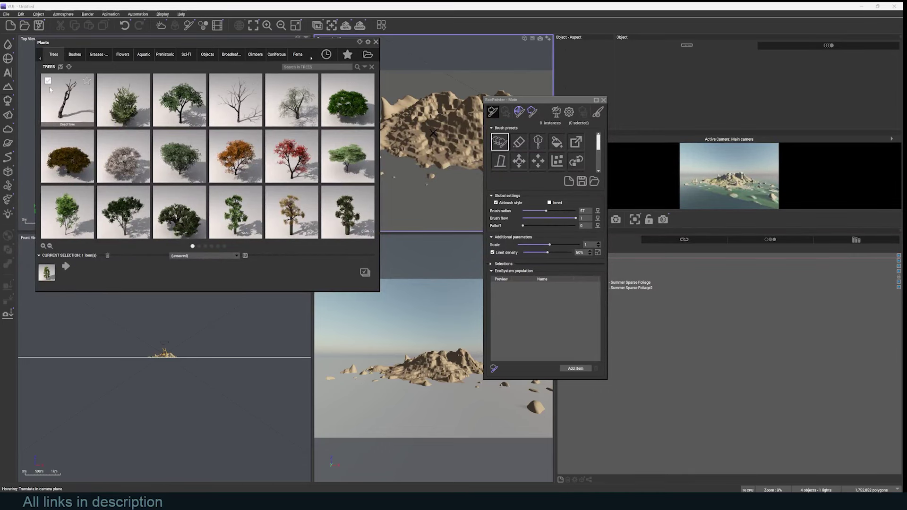
pyautogui.click(247, 113)
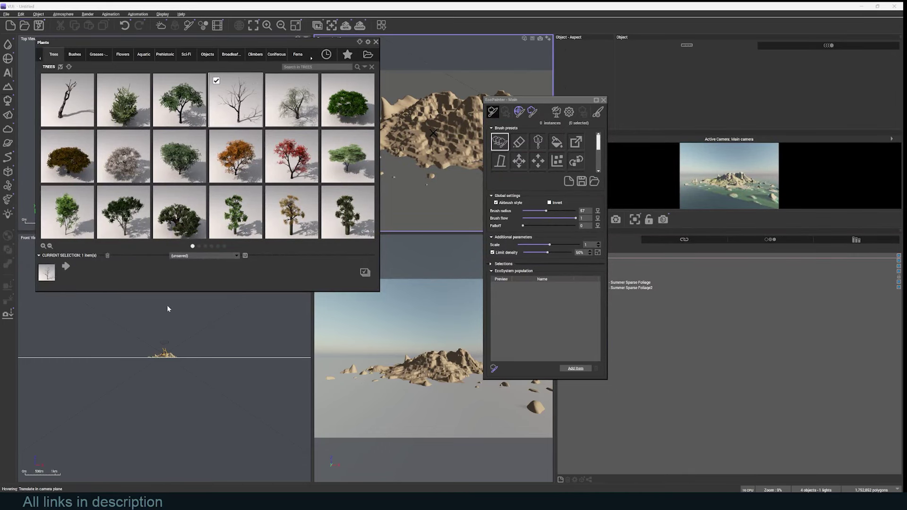
pyautogui.click(365, 272)
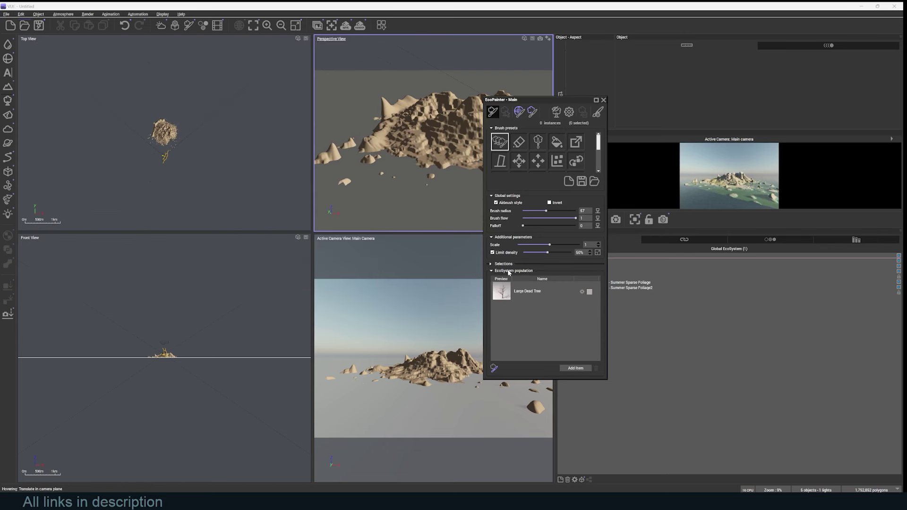
# - Browse the plant library's other collections, including bushes, flowers, prehistoric plants and broadleaf trees, for further population items
pyautogui.click(582, 370)
pyautogui.click(593, 380)
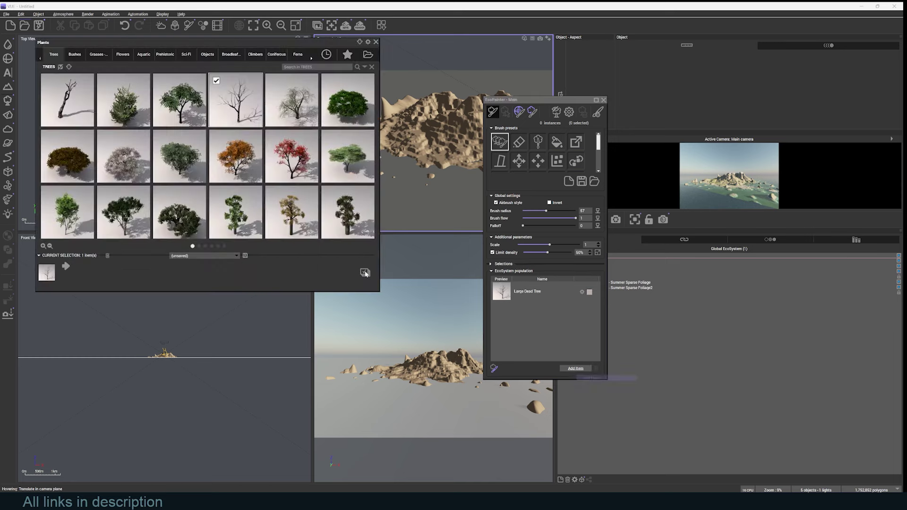
pyautogui.click(98, 54)
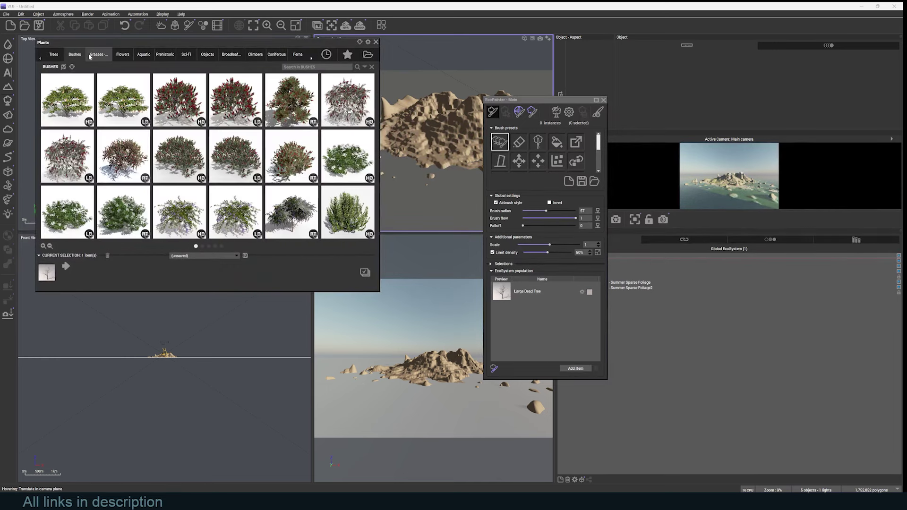
pyautogui.click(121, 55)
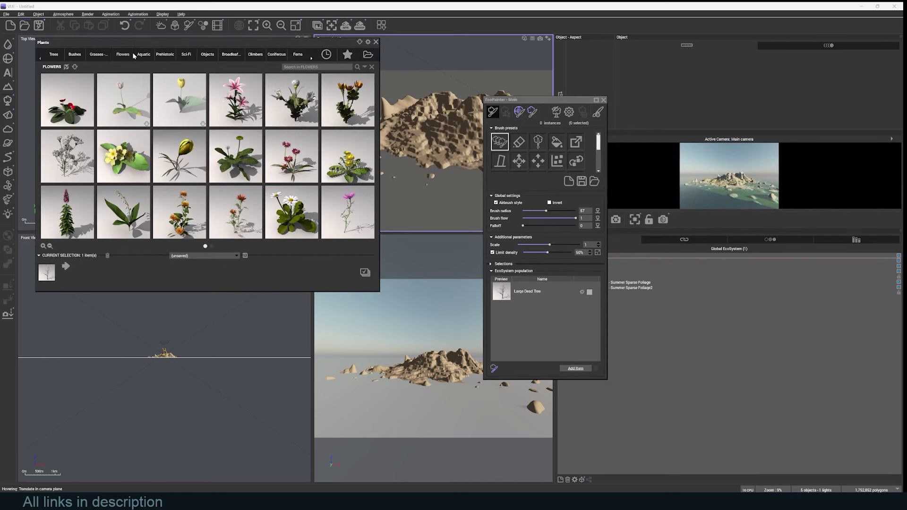
pyautogui.click(164, 55)
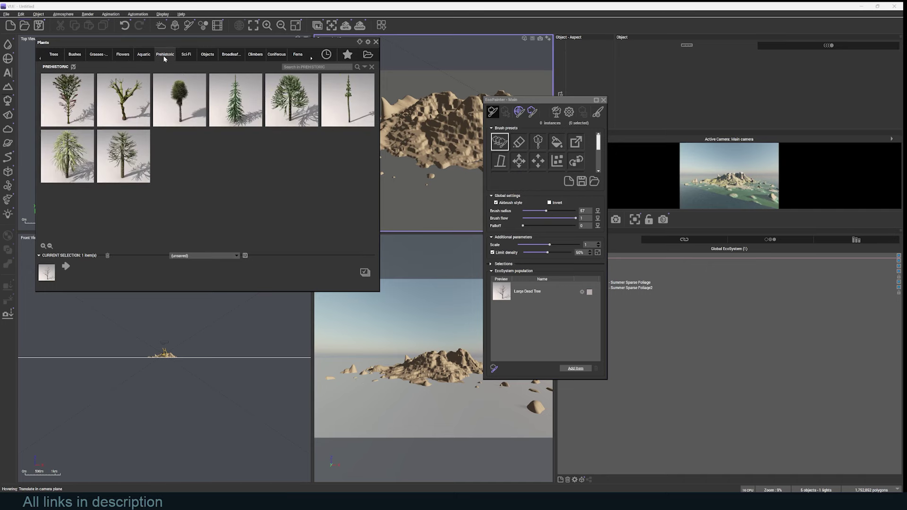
pyautogui.click(204, 55)
pyautogui.click(193, 55)
pyautogui.click(208, 56)
pyautogui.click(231, 55)
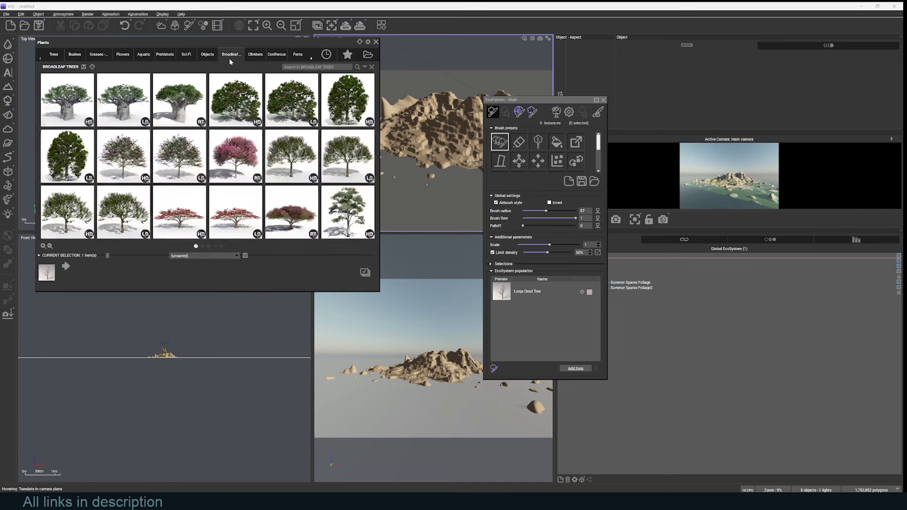
pyautogui.scroll(-3, 145, 176)
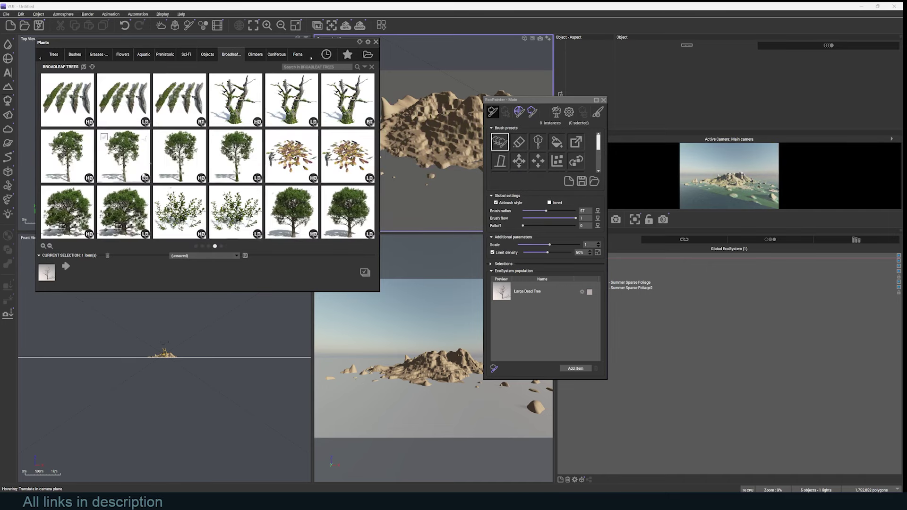
pyautogui.scroll(-1, 208, 156)
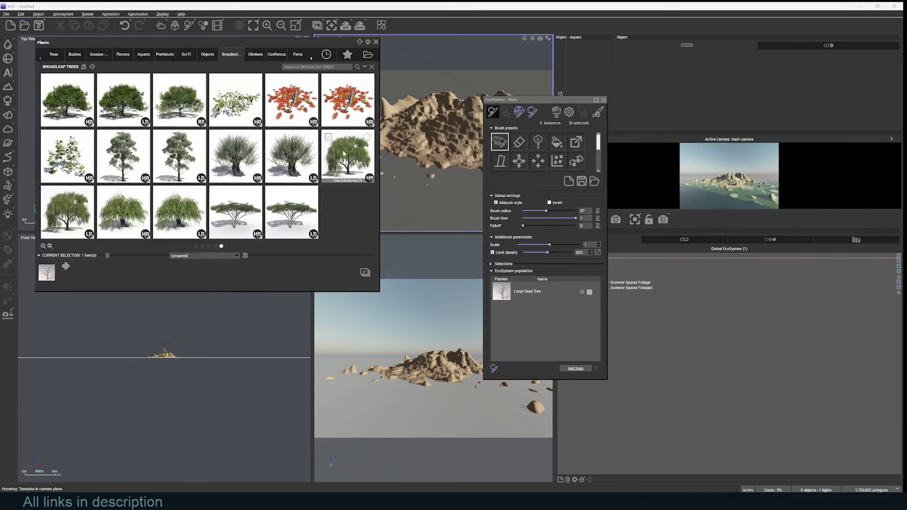
pyautogui.click(376, 41)
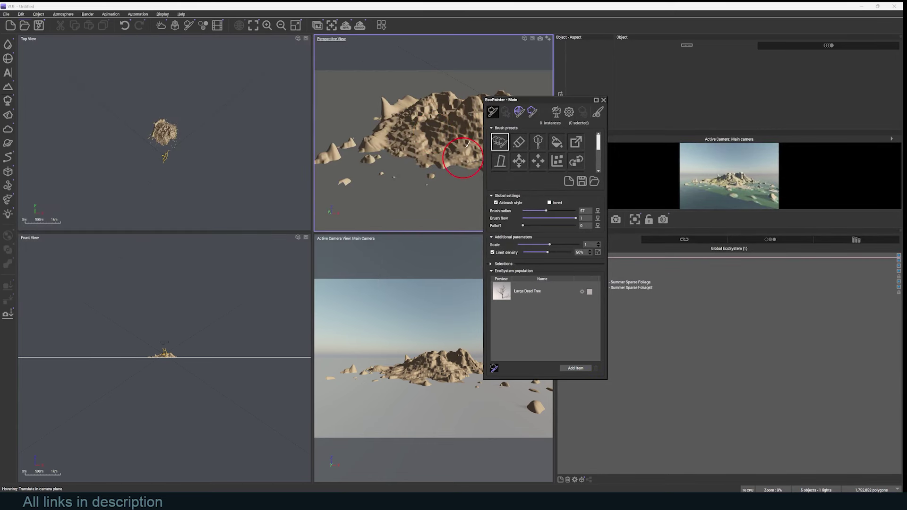
# - Paint Large Dead Tree instances across the front slope of the terrain with the EcoPainter and close it
pyautogui.moveTo(467, 144)
pyautogui.mouseDown()
pyautogui.moveTo(432, 141)
pyautogui.moveTo(423, 144)
pyautogui.moveTo(440, 162)
pyautogui.moveTo(413, 151)
pyautogui.mouseUp()
pyautogui.scroll(2, 406, 148)
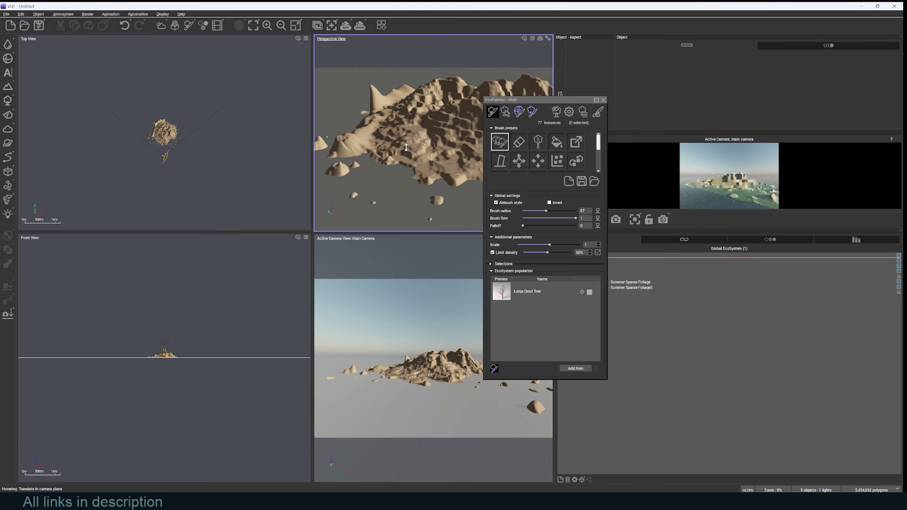
pyautogui.scroll(2, 406, 147)
pyautogui.scroll(2, 397, 157)
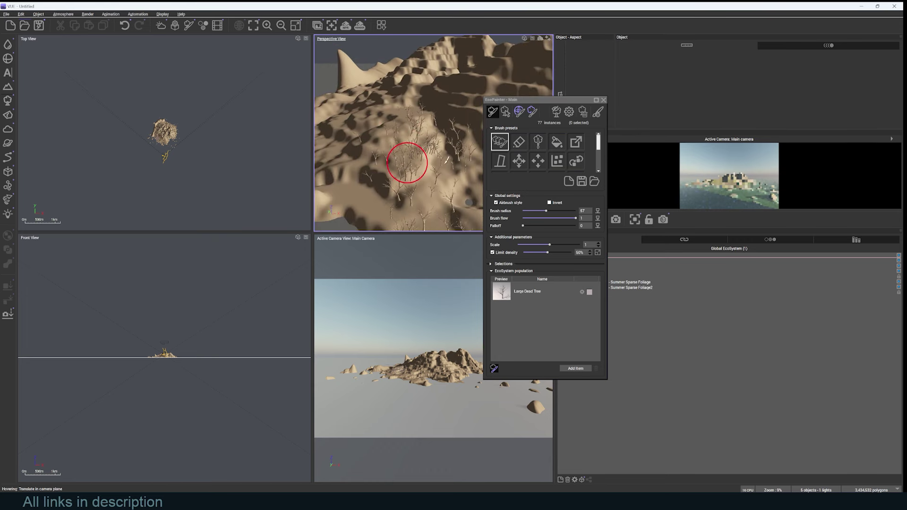
pyautogui.click(603, 100)
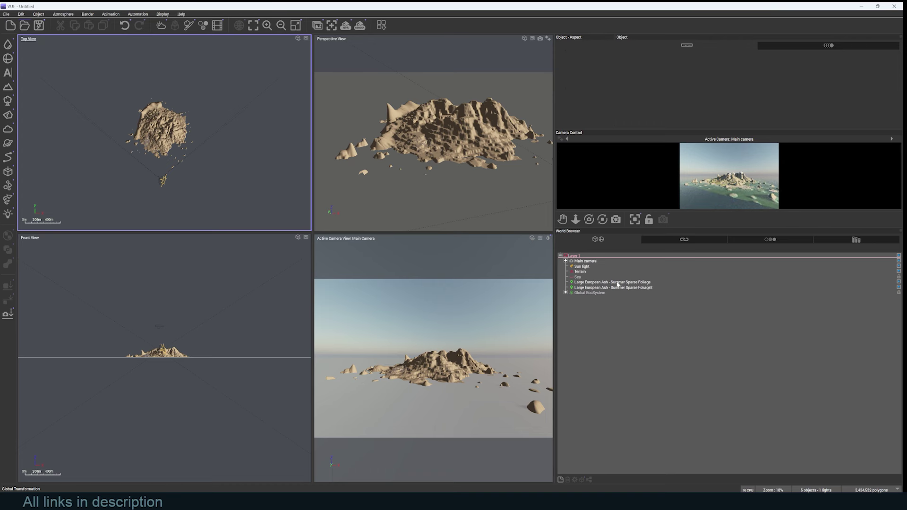
# - Start exporting the Sea plane and enlarge its export zone in the top view to surround the whole island
pyautogui.click(579, 277)
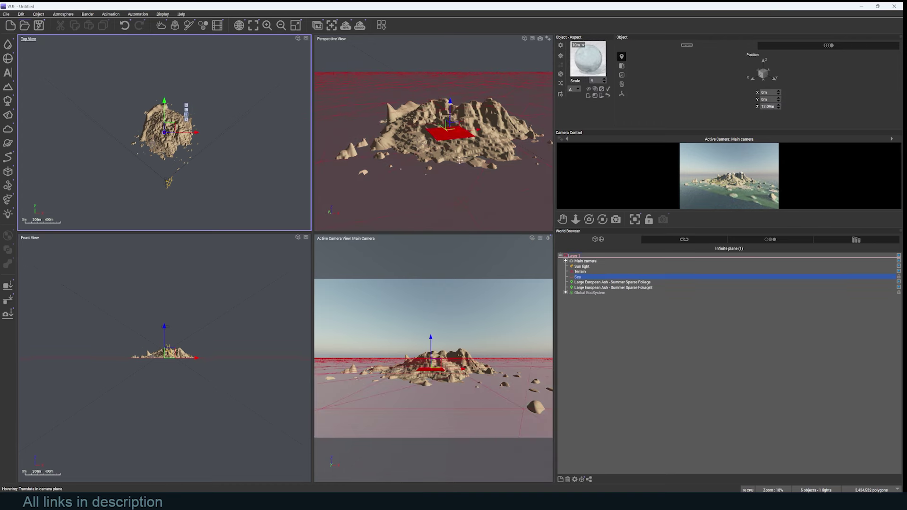
pyautogui.click(7, 13)
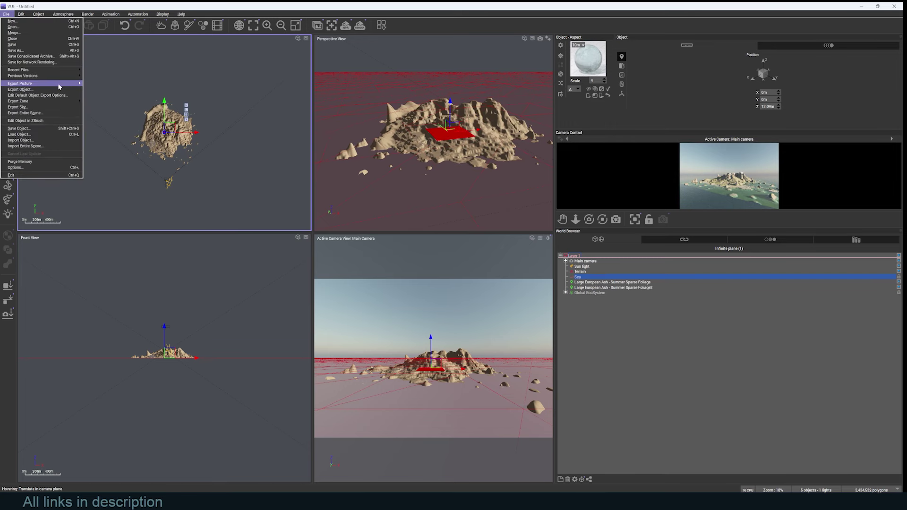
pyautogui.click(55, 89)
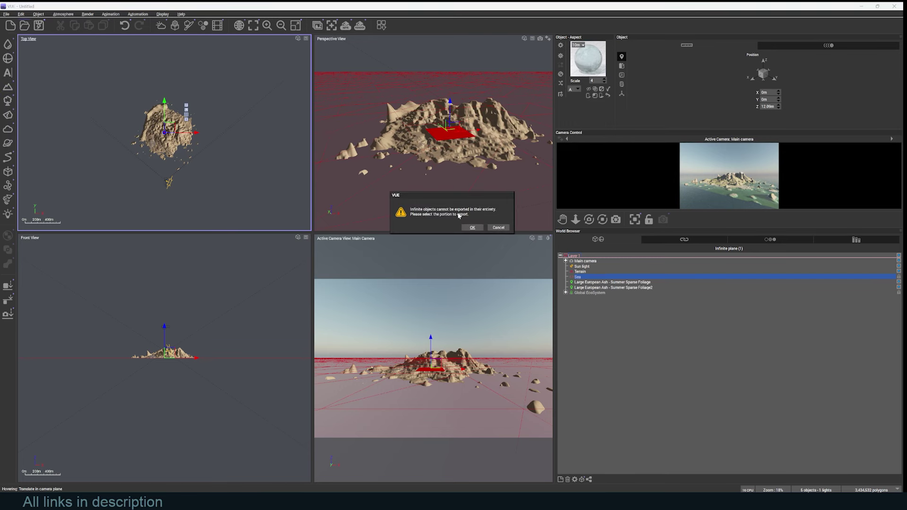
pyautogui.click(472, 228)
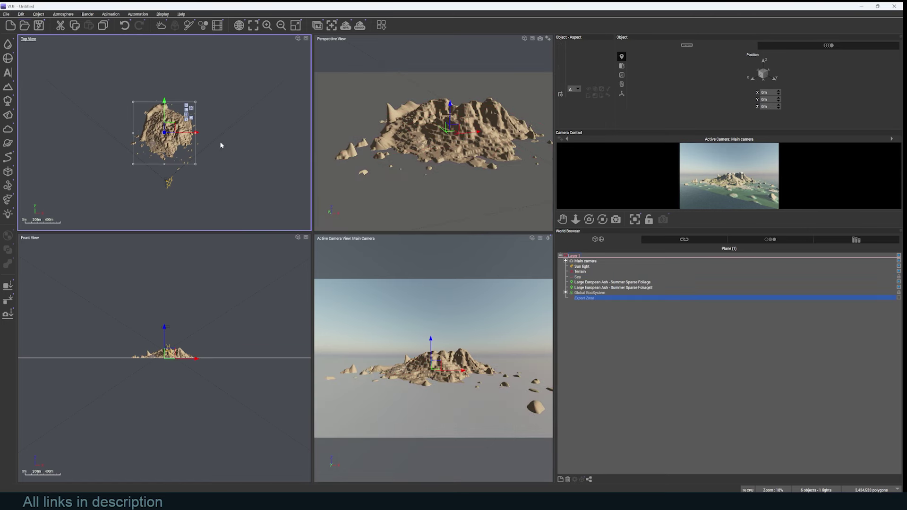
pyautogui.moveTo(195, 164); pyautogui.dragTo(216, 185)
pyautogui.moveTo(133, 101); pyautogui.dragTo(99, 83)
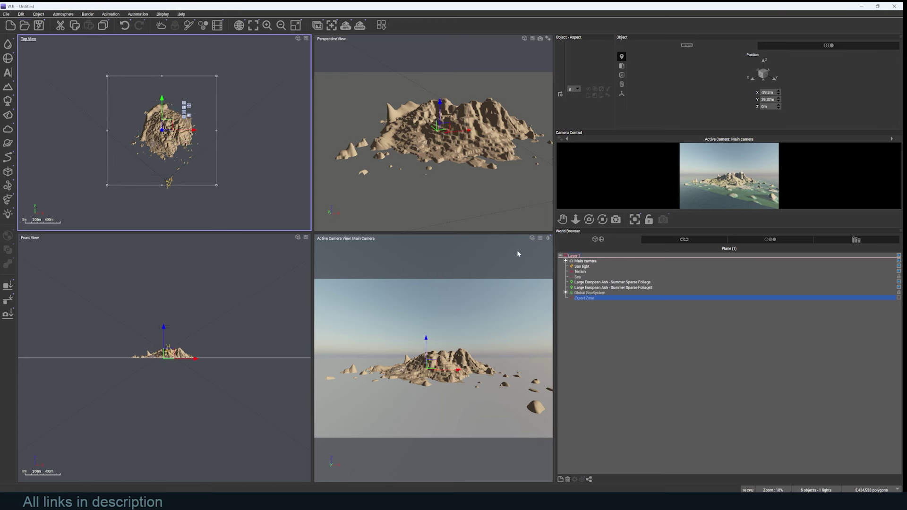
# - Reselect the Sea plane and export it using the enlarged export zone
pyautogui.hotkey('alt', 'f')
pyautogui.click(598, 277)
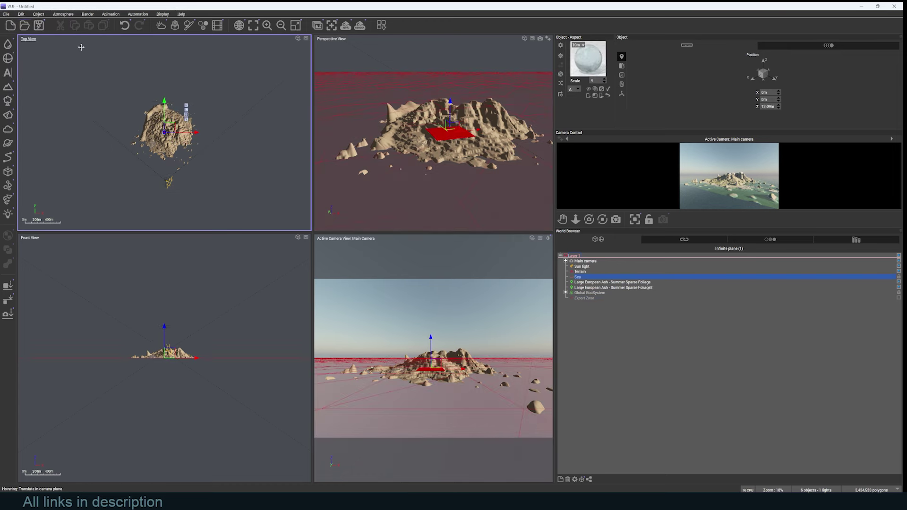
pyautogui.click(7, 15)
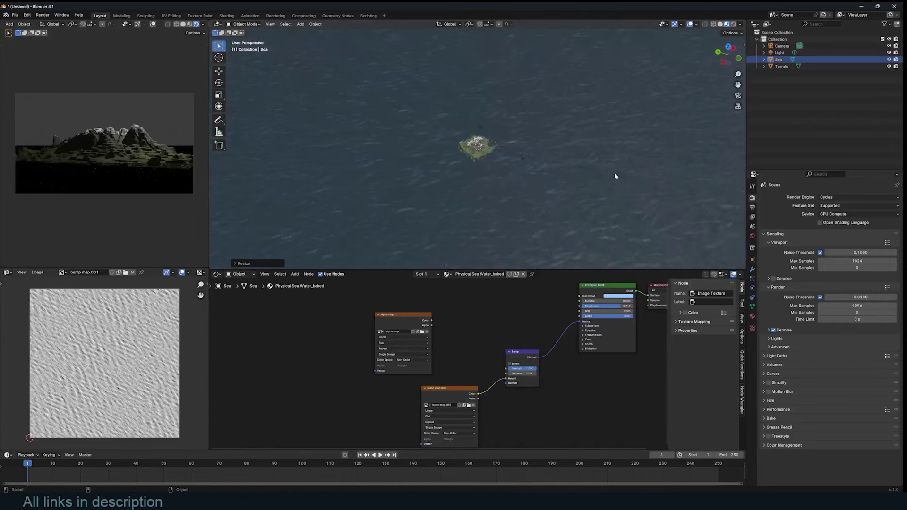
# - Switch to Blender, raise the Sea plane vertically to cover the terrain's flat base and adjust the sea material's Bump node
pyautogui.scroll(3, 618, 214)
pyautogui.moveTo(619, 214)
pyautogui.mouseDown(button='middle')
pyautogui.moveTo(625, 176)
pyautogui.moveTo(594, 133)
pyautogui.moveTo(588, 187)
pyautogui.moveTo(626, 201)
pyautogui.mouseUp(button='middle')
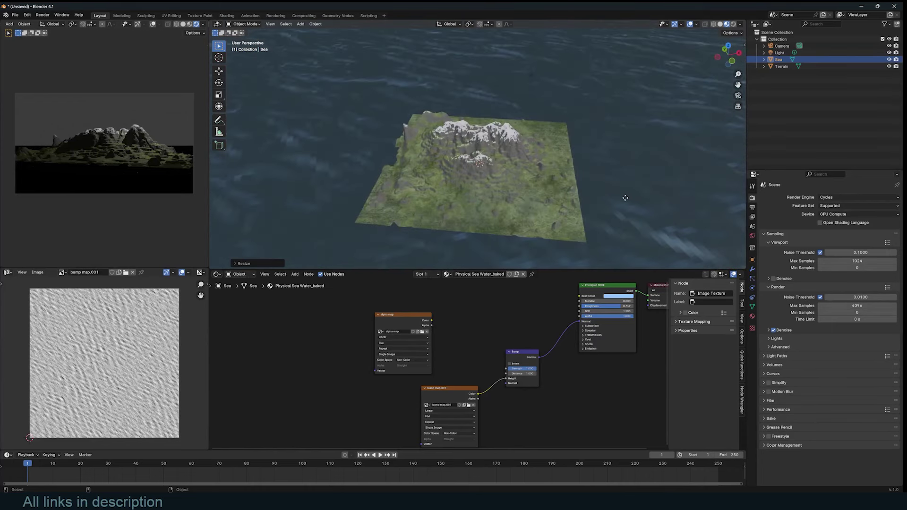
pyautogui.press('z')
pyautogui.click(624, 205)
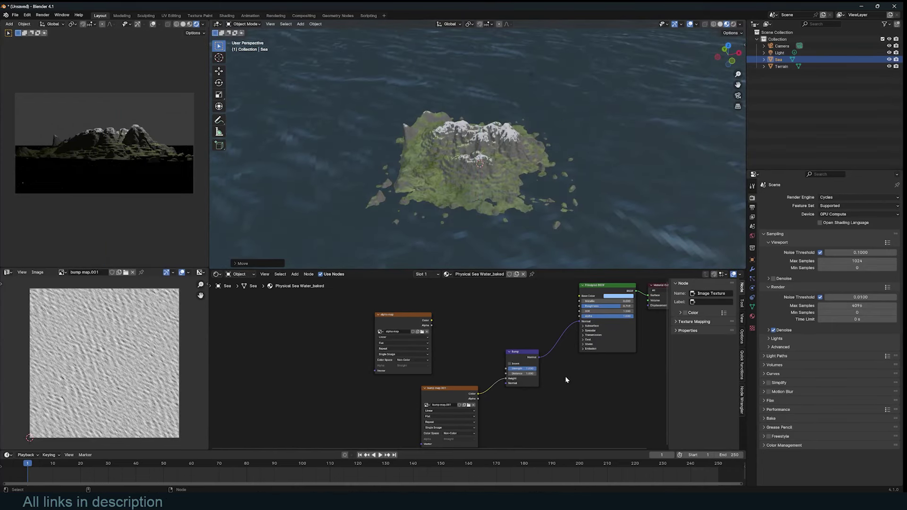
pyautogui.moveTo(532, 371); pyautogui.dragTo(513, 371)
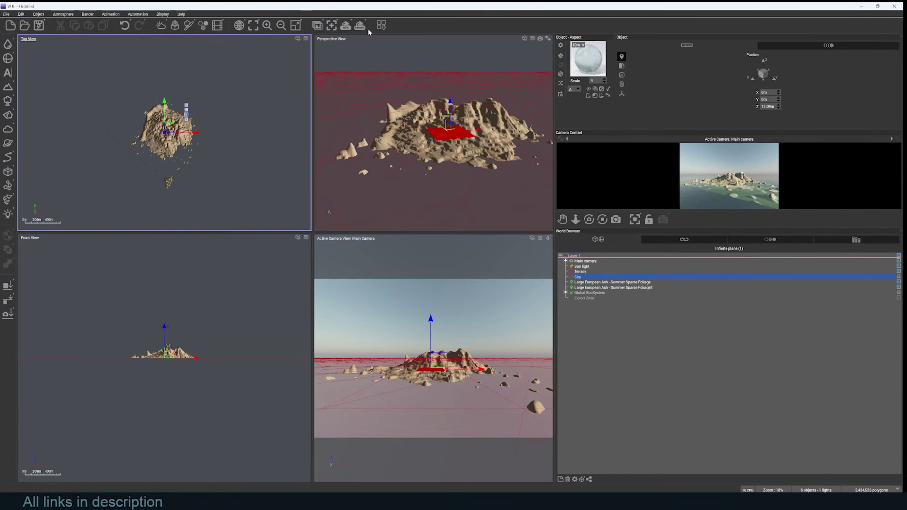
# - Switch to VUE and render the island scene from the main camera
pyautogui.click(360, 25)
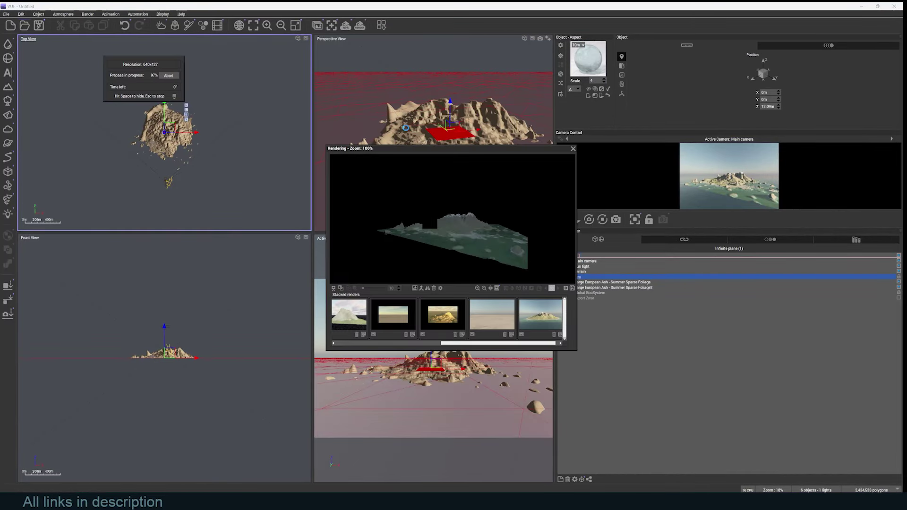